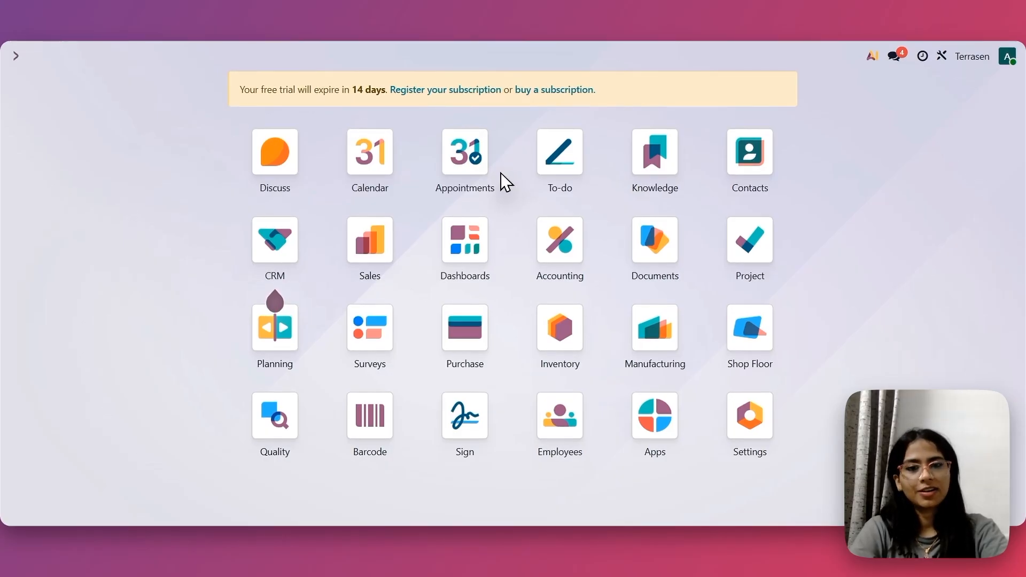
Step: Open the Accounting app's settings and go to the Currencies section
click(550, 251)
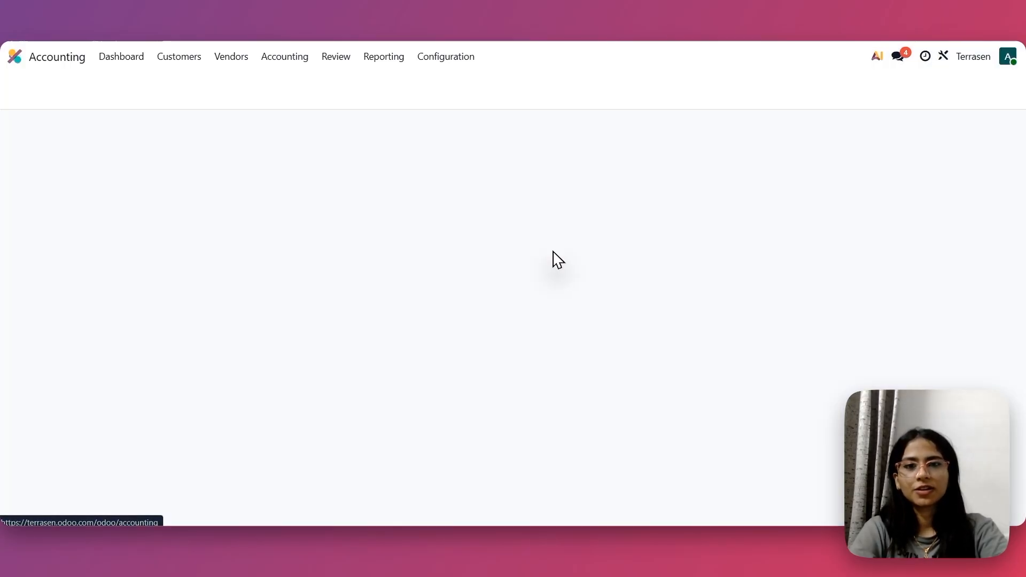
click(422, 56)
click(423, 79)
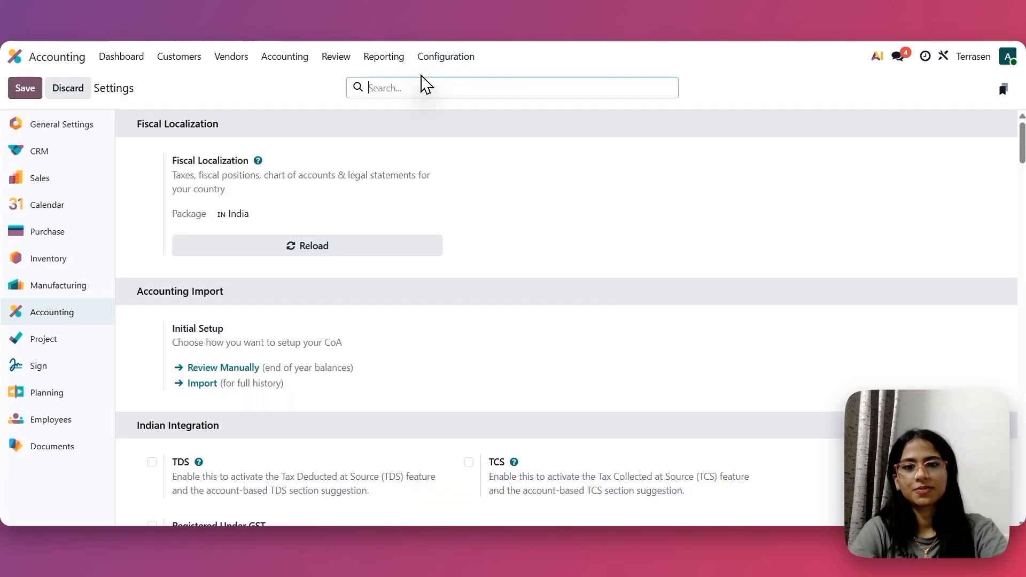
scroll(477, 323, down, 7)
scroll(486, 350, down, 4)
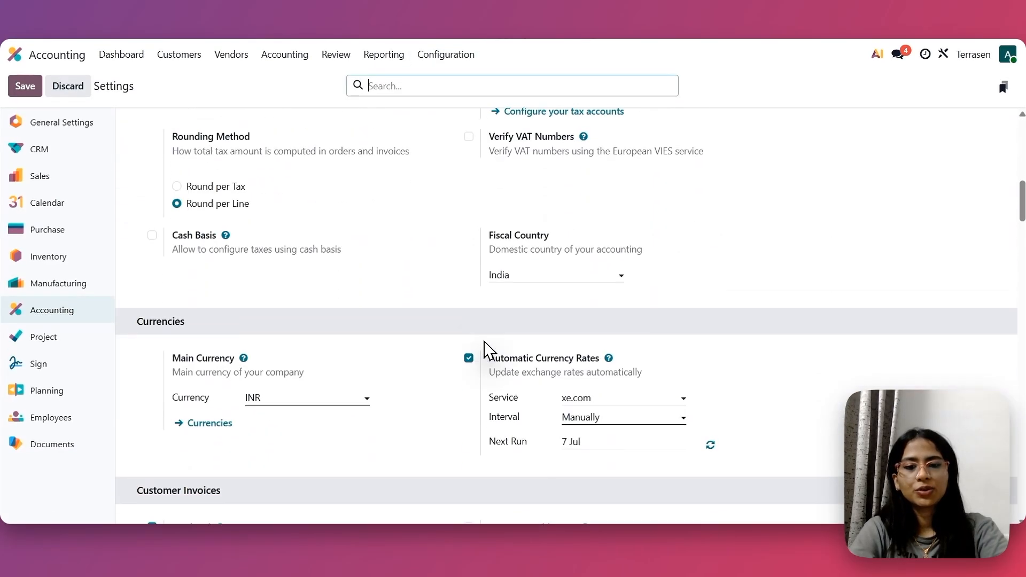
scroll(486, 350, down, 1)
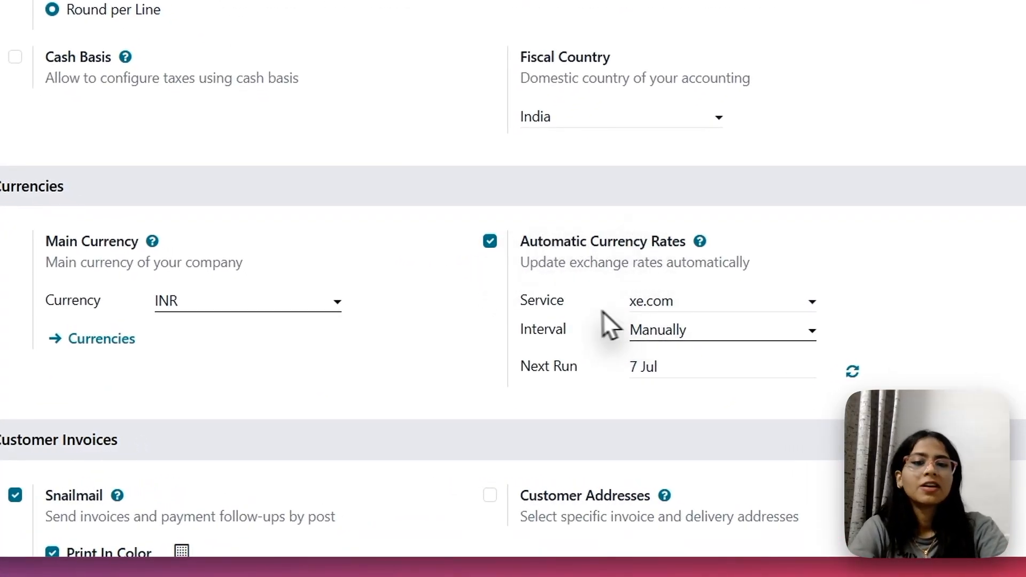
Step: Review the available service and interval options for Automatic Currency Rates without changing the selections
click(668, 300)
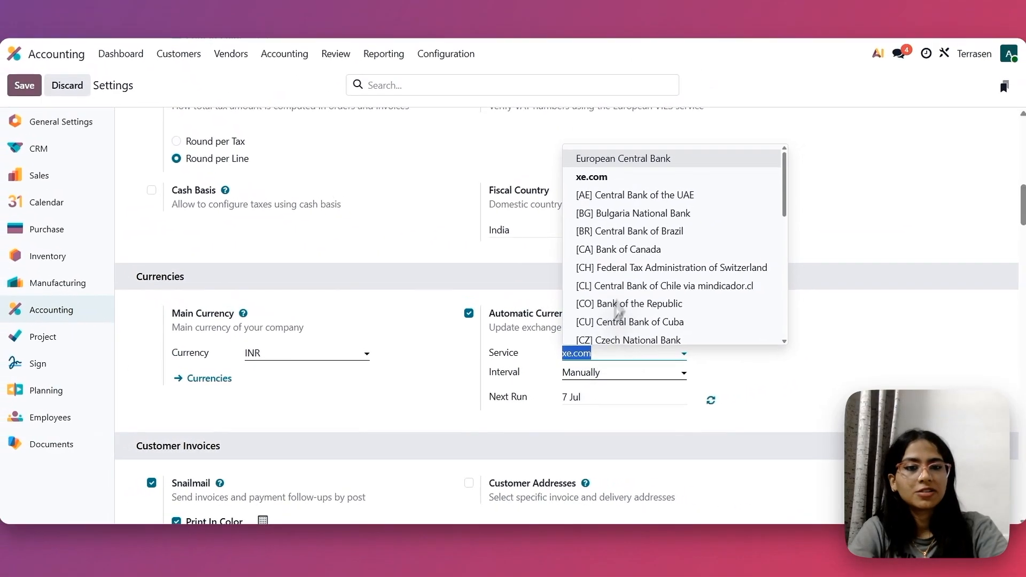
scroll(646, 256, down, 3)
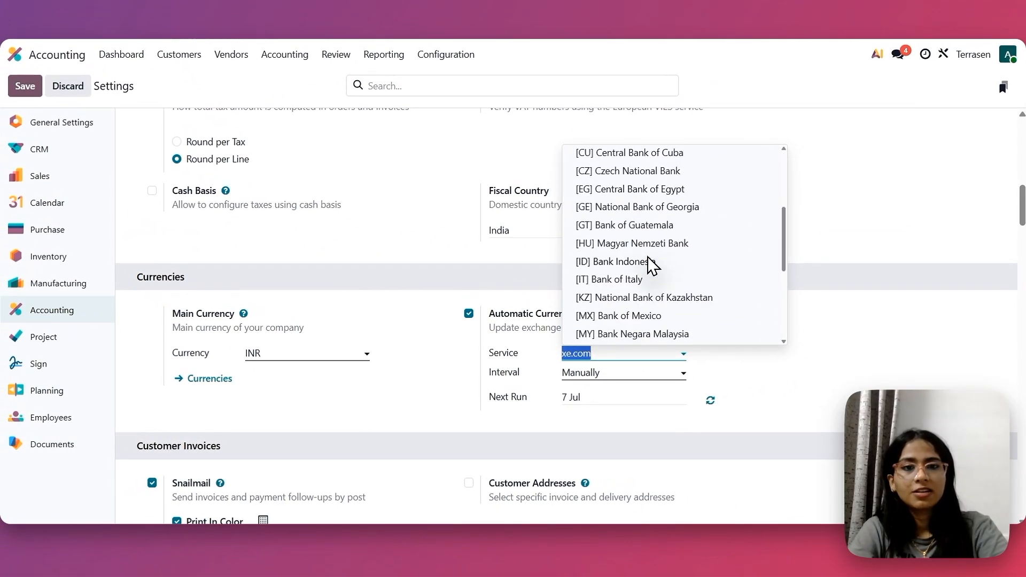
scroll(652, 265, up, 3)
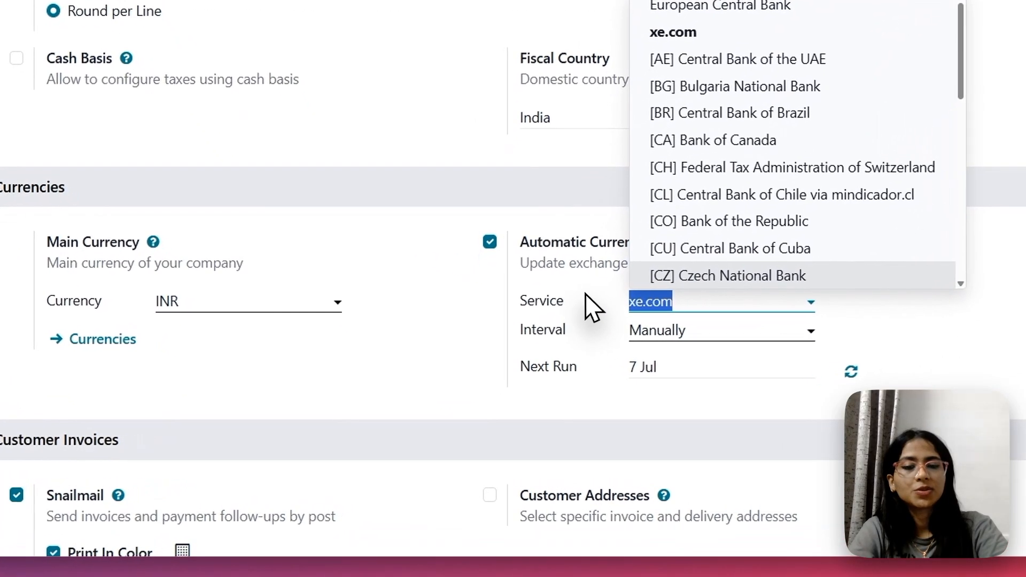
click(532, 348)
click(590, 306)
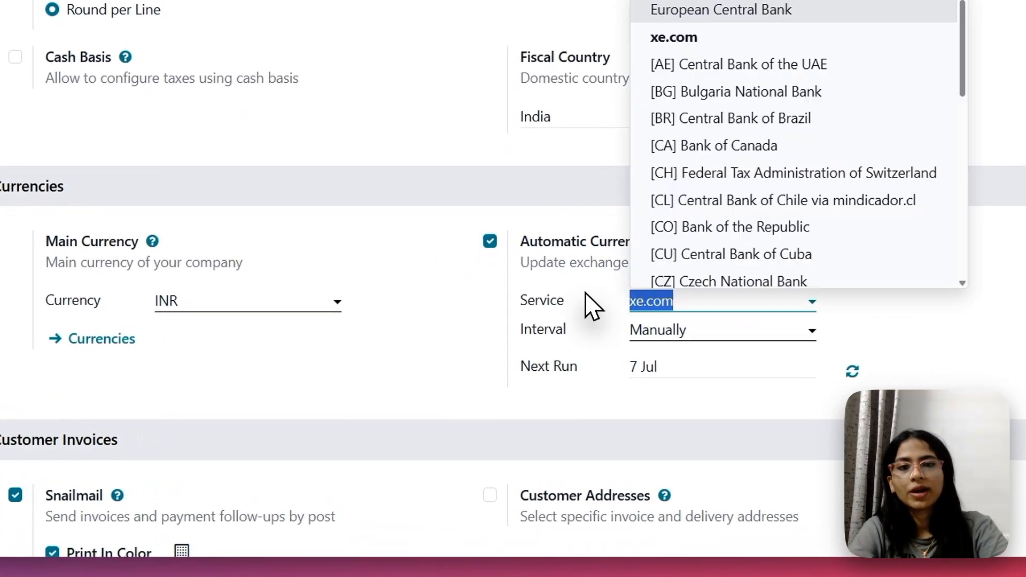
click(458, 292)
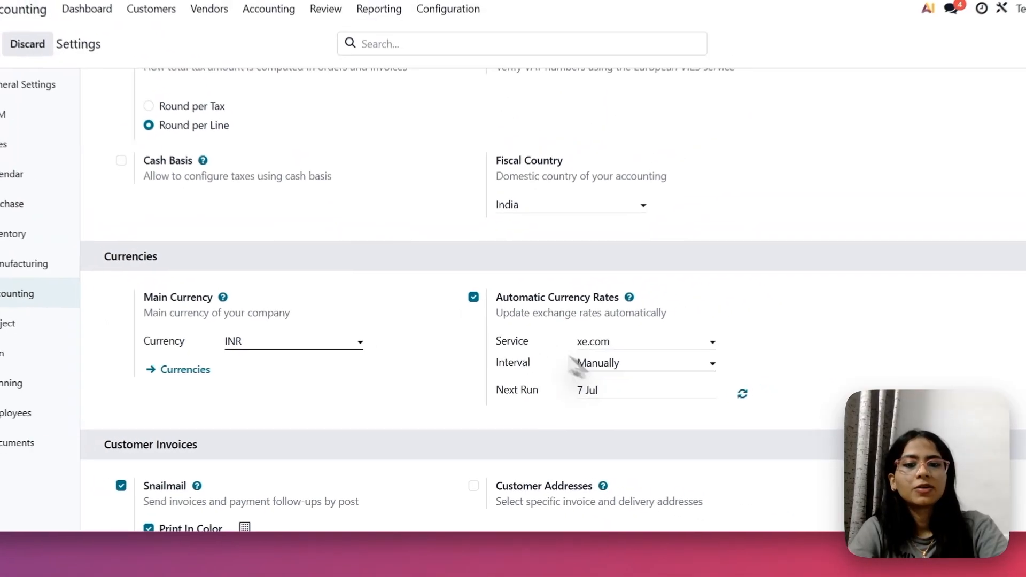
click(615, 370)
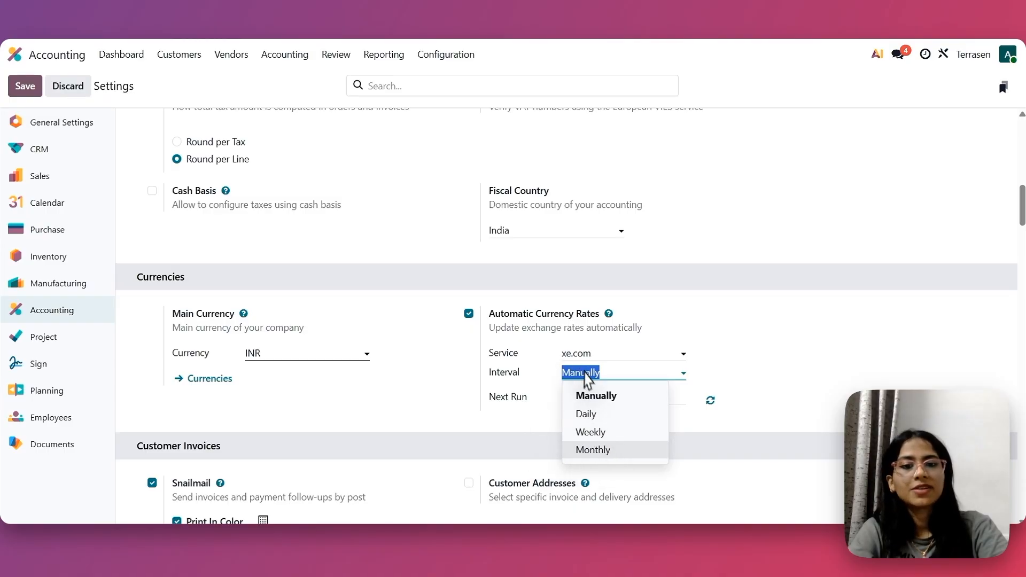
click(522, 422)
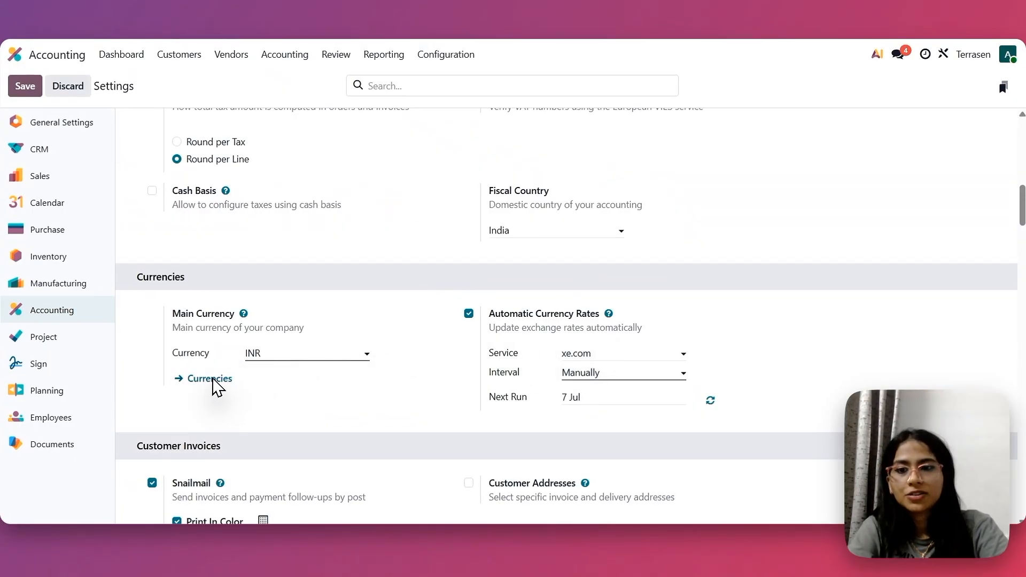
Step: Open the currencies list and inspect the Indian rupee record and the United States dollar record with its exchange rates
click(210, 379)
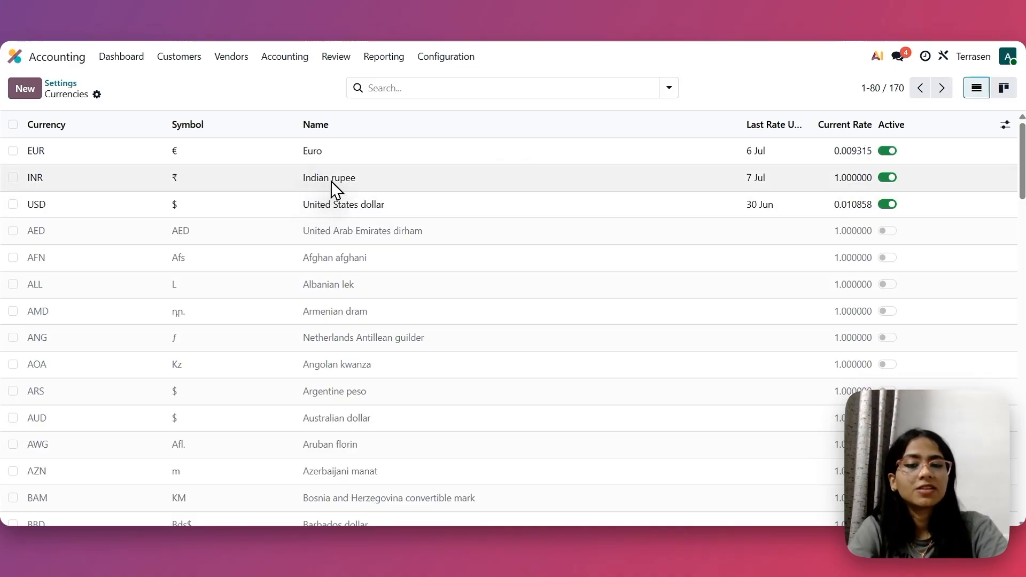
click(331, 183)
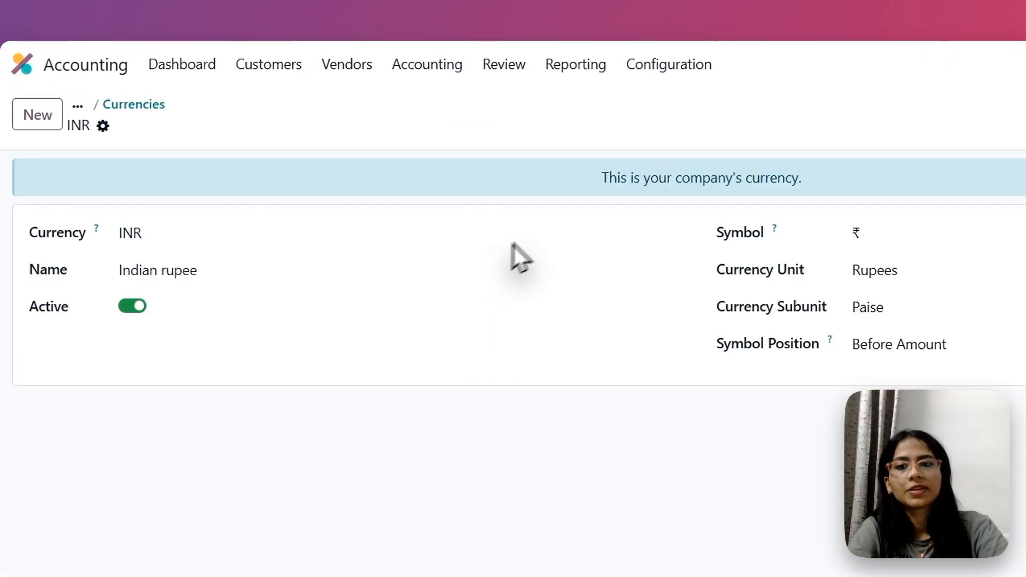
key(alt+Left)
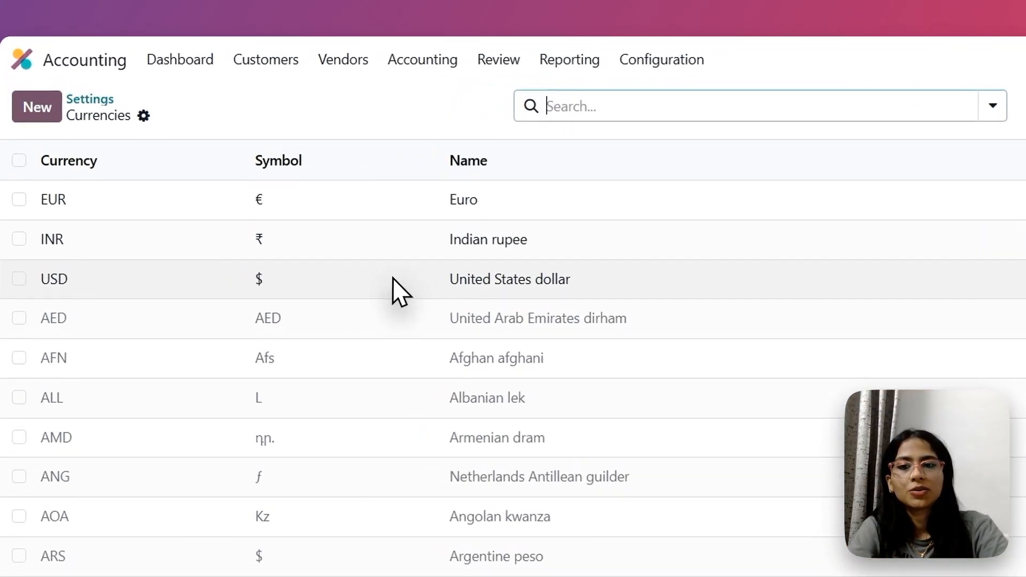
click(394, 280)
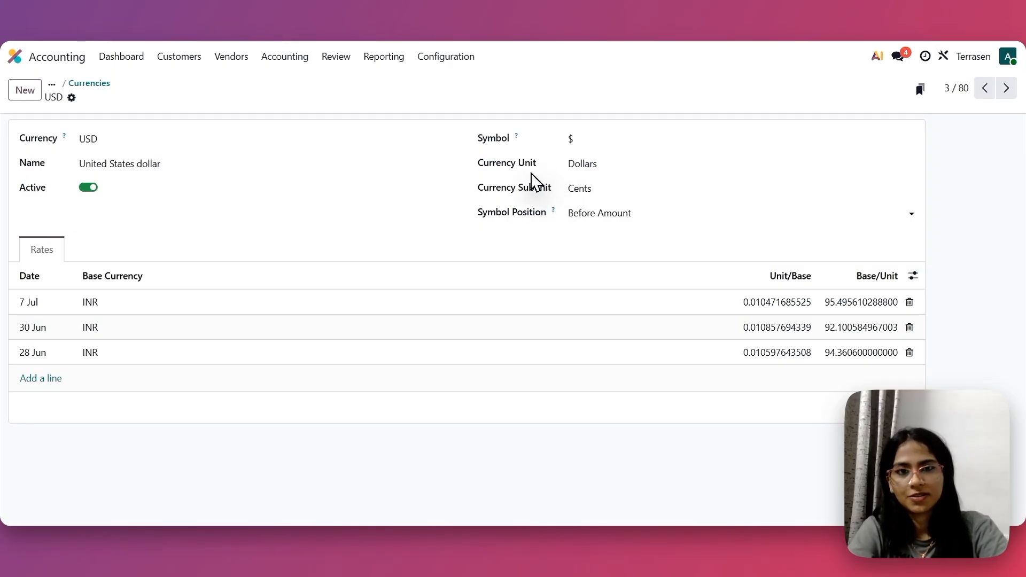
Step: Start a new customer invoice and create a new partner named Demo Customer as its customer
click(180, 57)
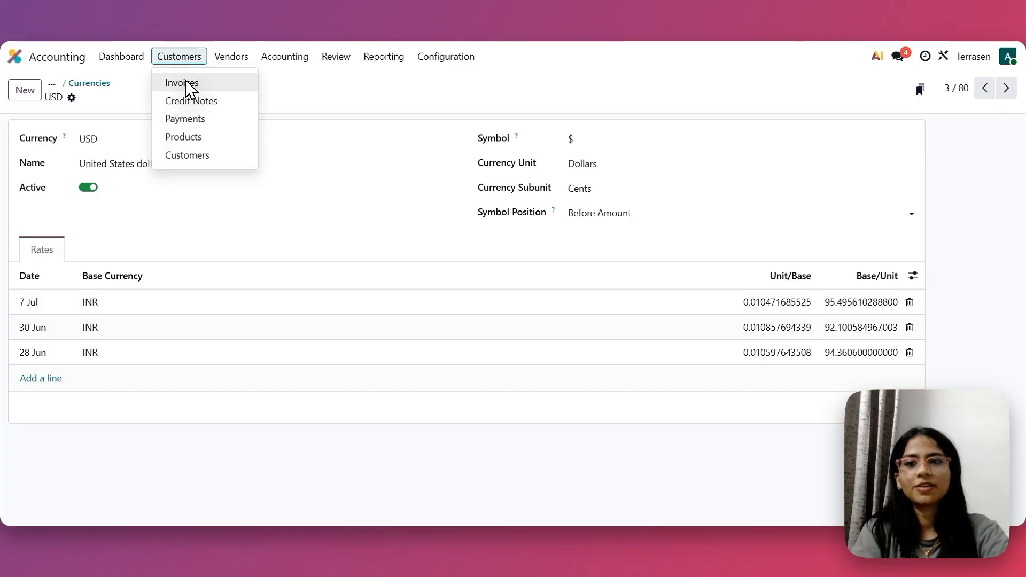
click(188, 84)
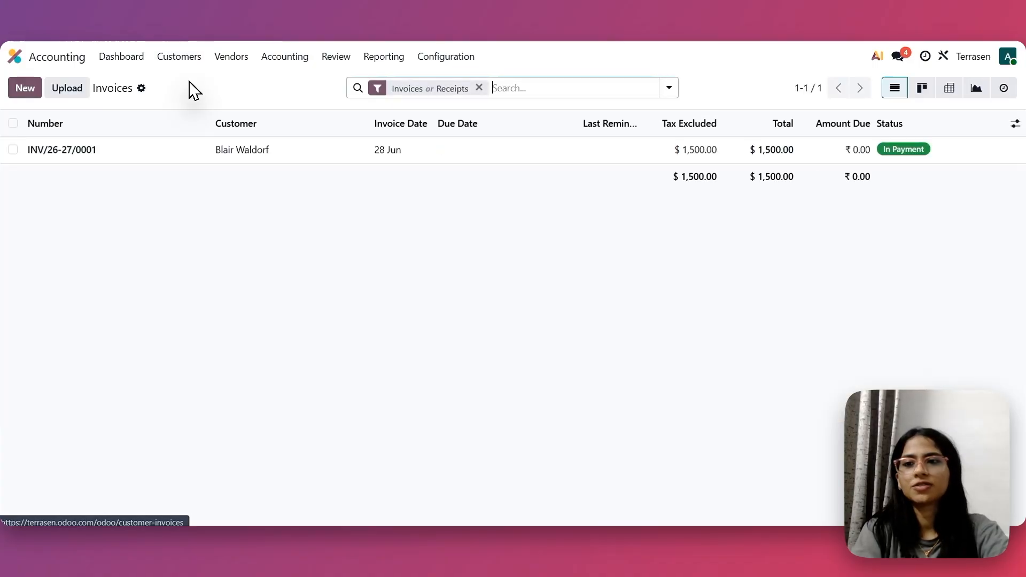
click(29, 89)
click(133, 211)
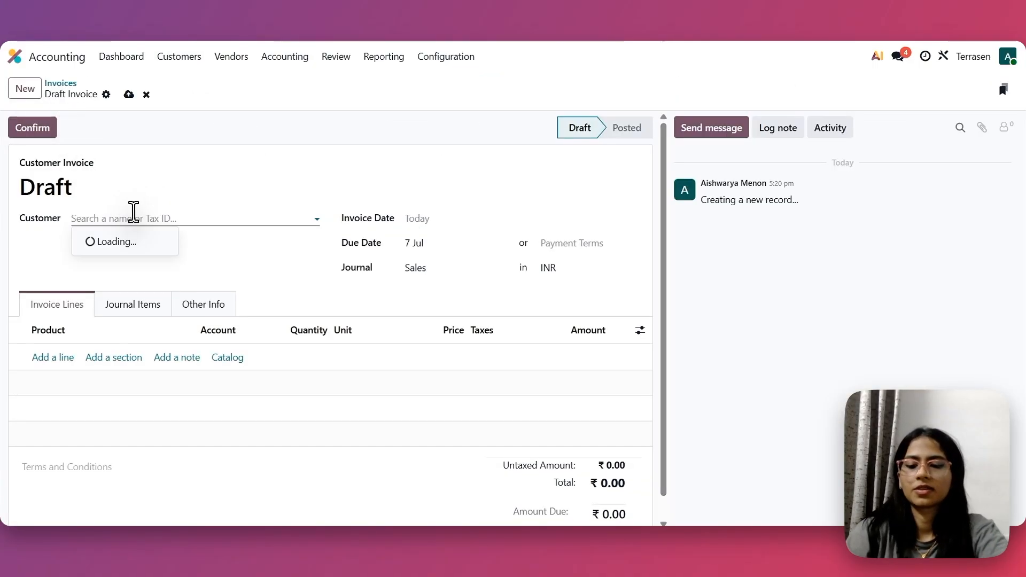
text(Demo C)
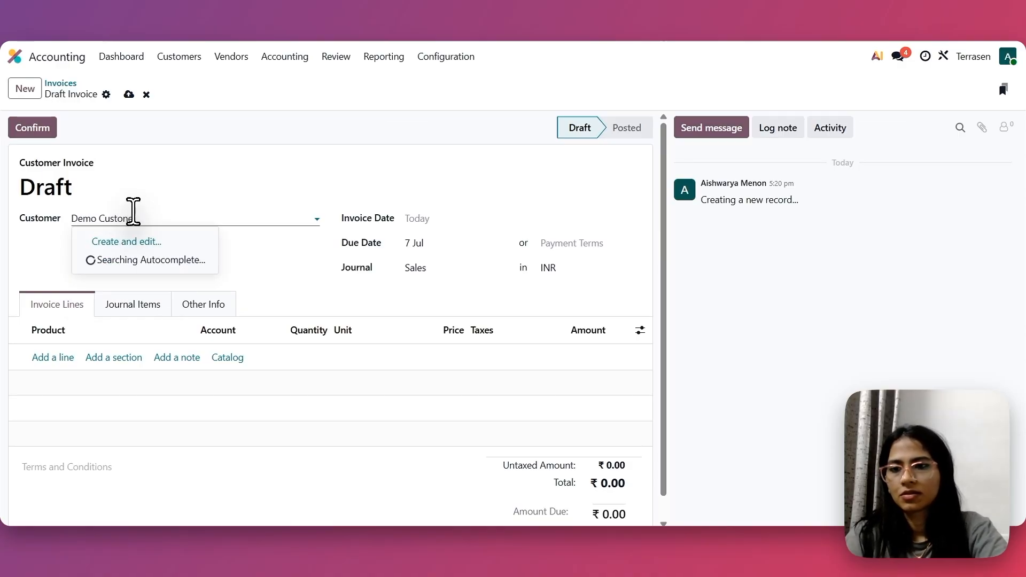
text(ustomer)
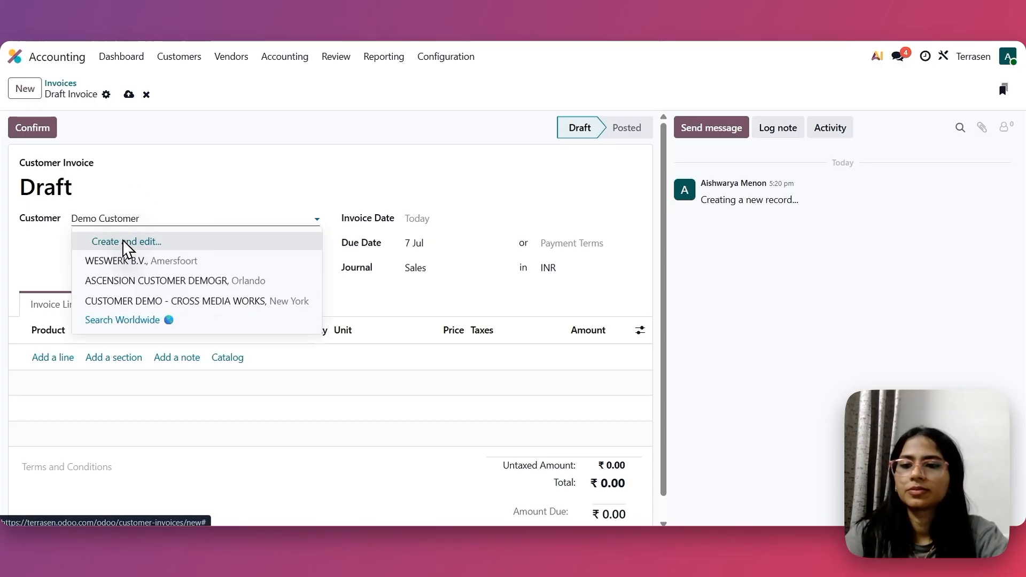
click(126, 243)
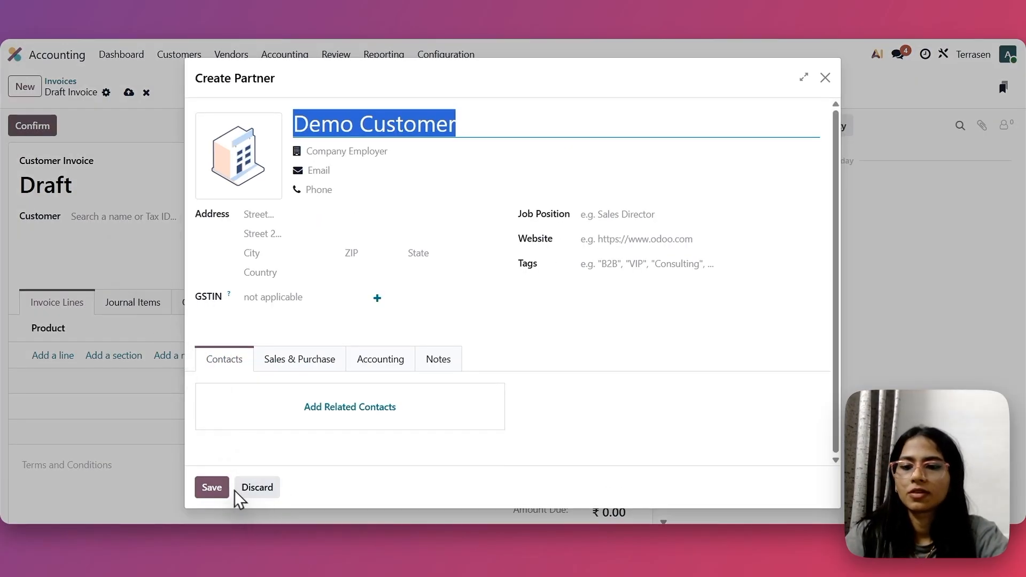
click(211, 489)
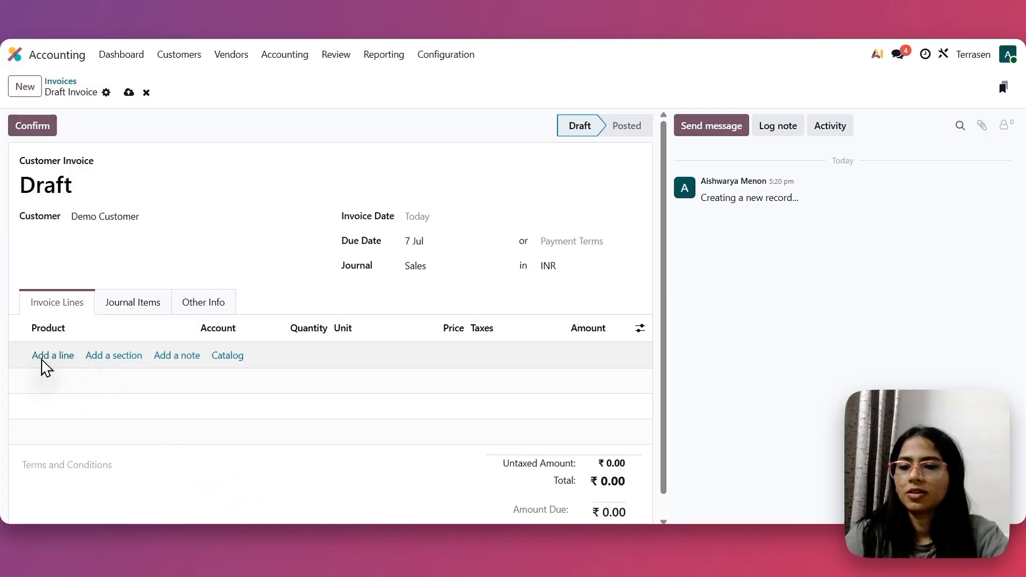
Step: Add an invoice line for 2 units of Dining Table and set the invoice currency to USD
click(46, 357)
text(di)
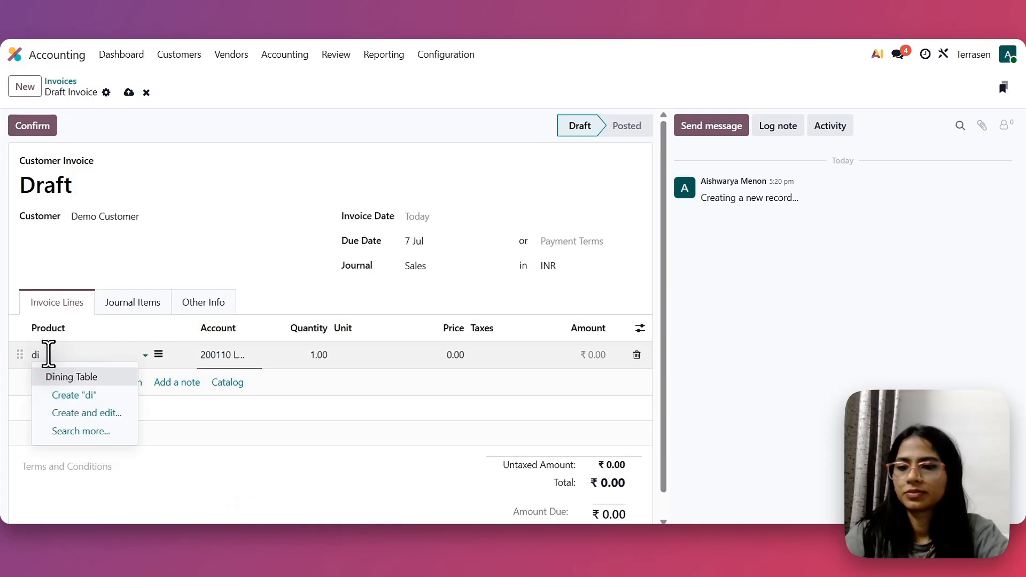
click(66, 376)
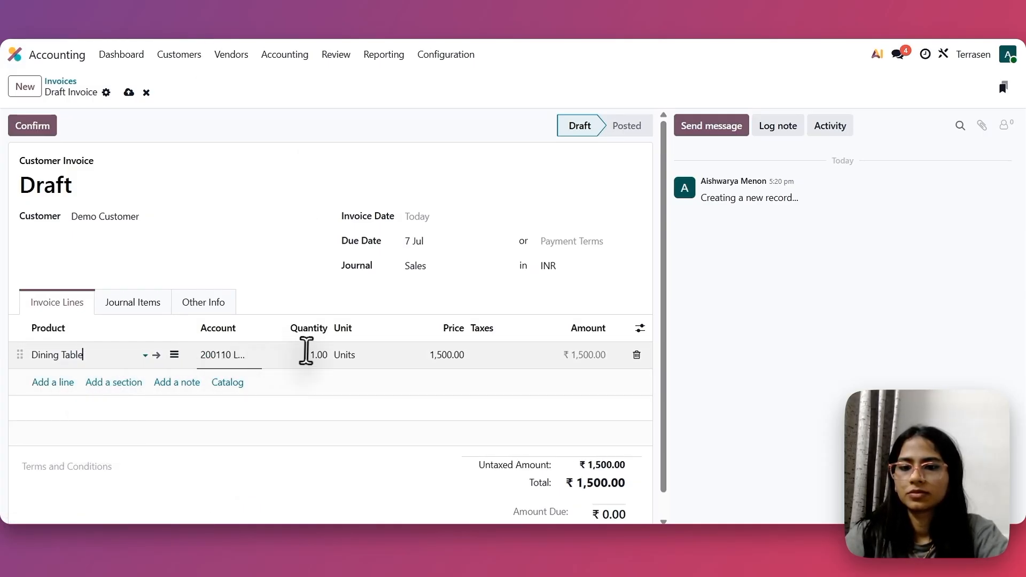
click(424, 303)
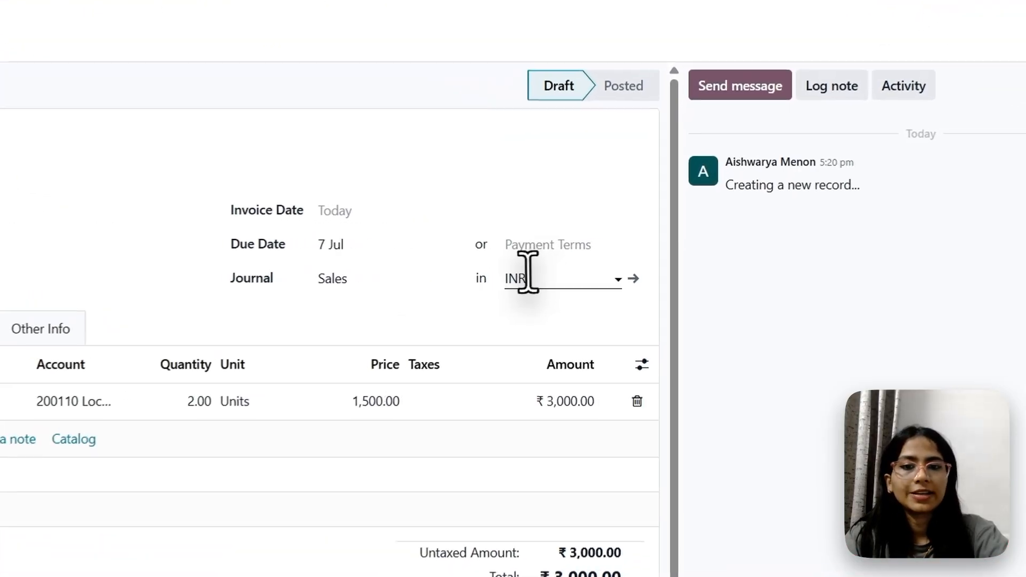
click(522, 277)
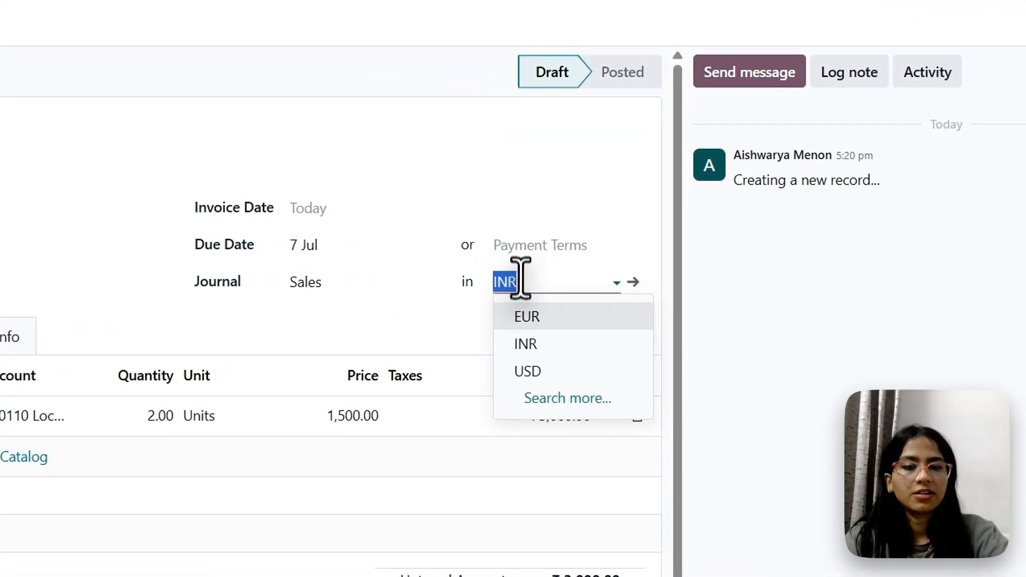
click(524, 368)
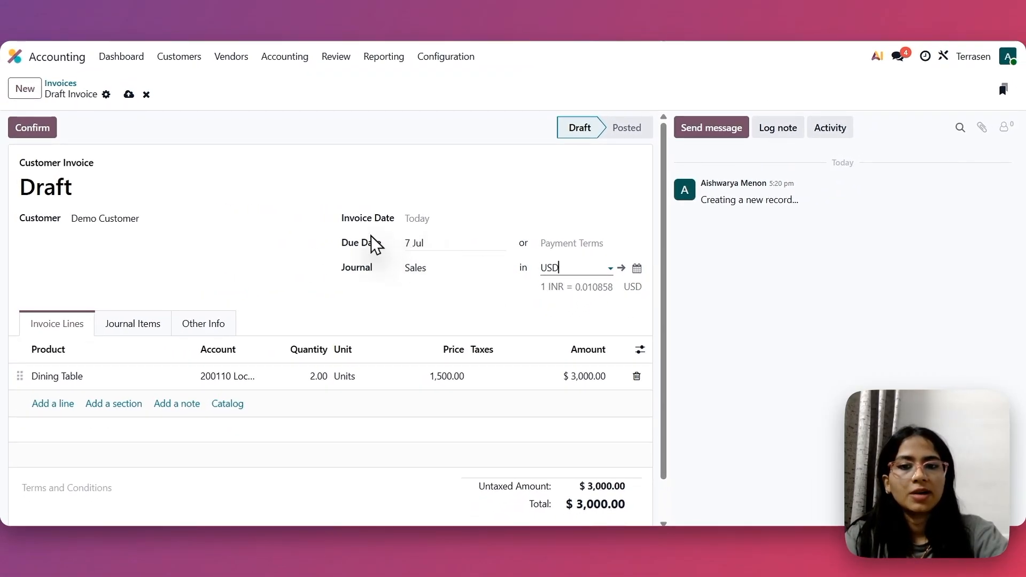
Step: Set both the invoice date and the due date to 28 June 2026, and save the draft invoice
click(416, 220)
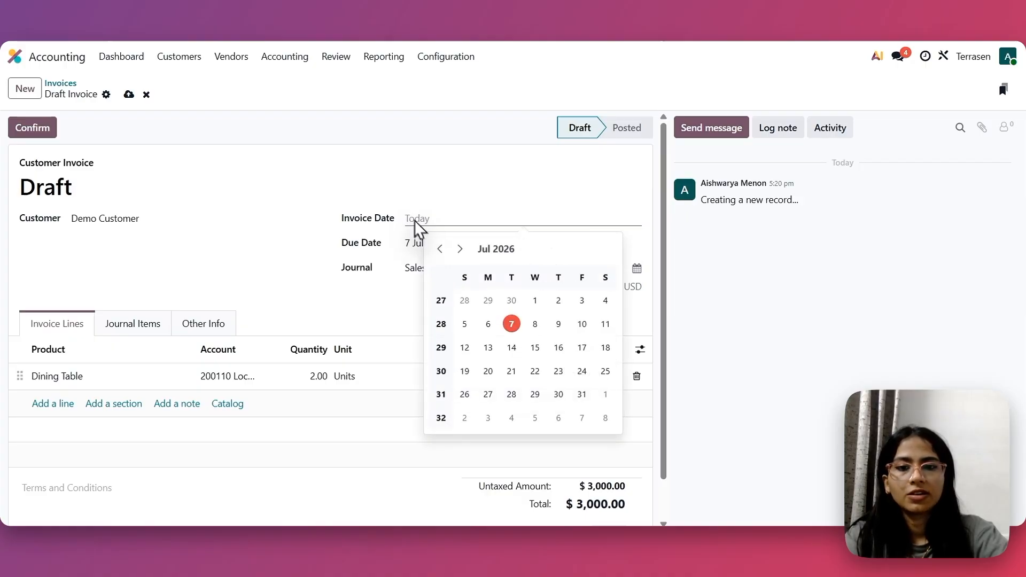
click(440, 249)
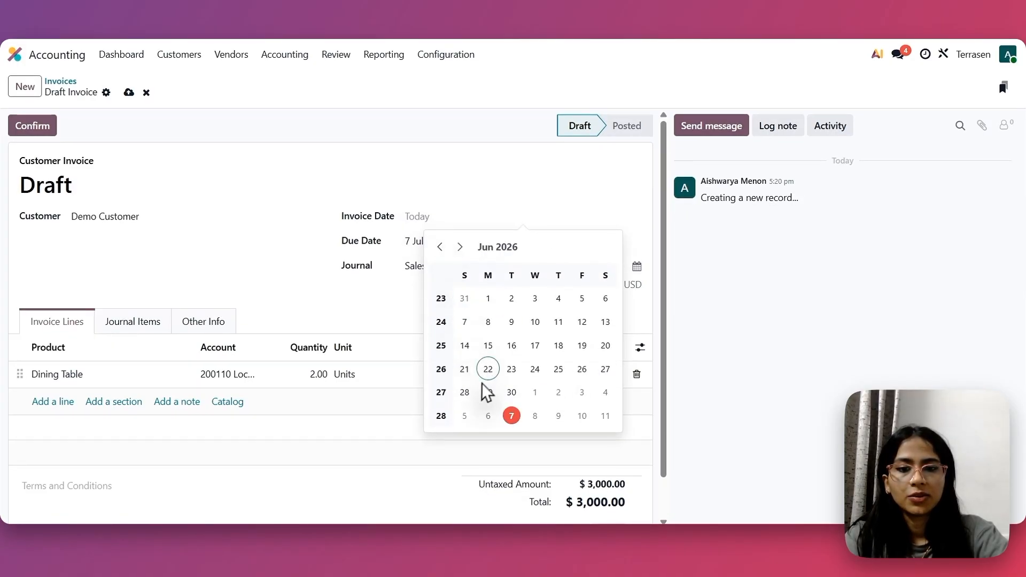
click(464, 393)
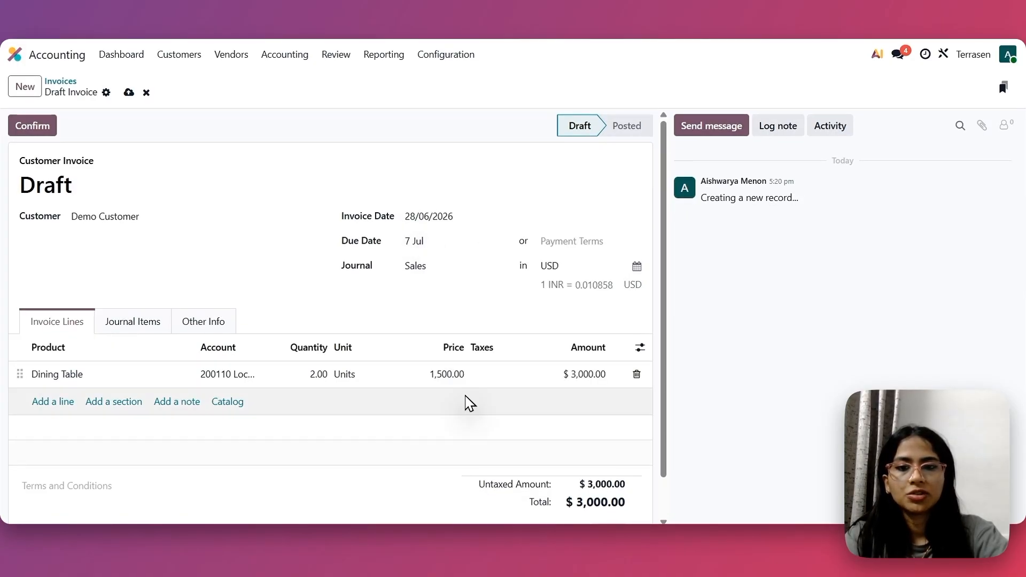
click(425, 244)
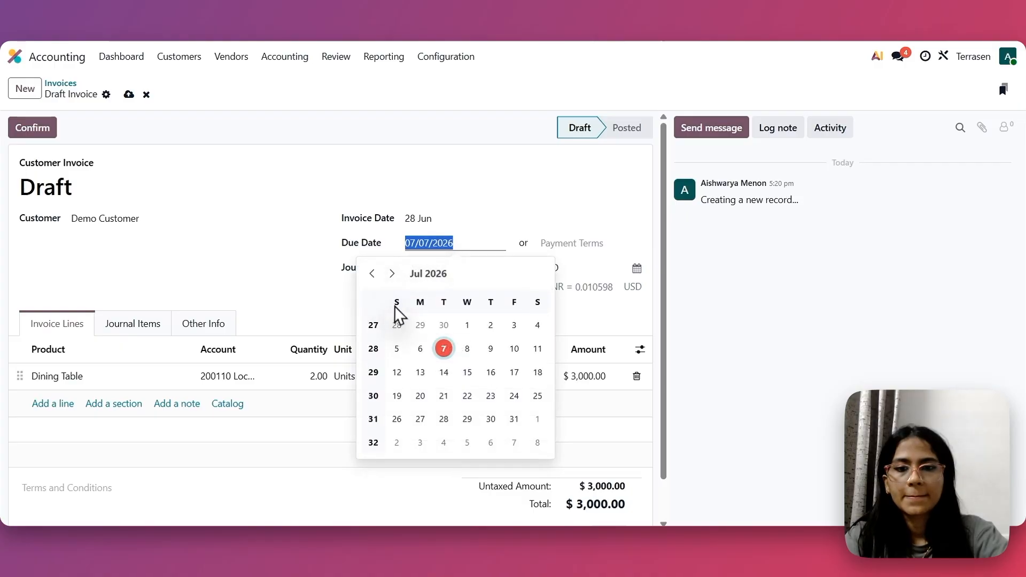
click(396, 325)
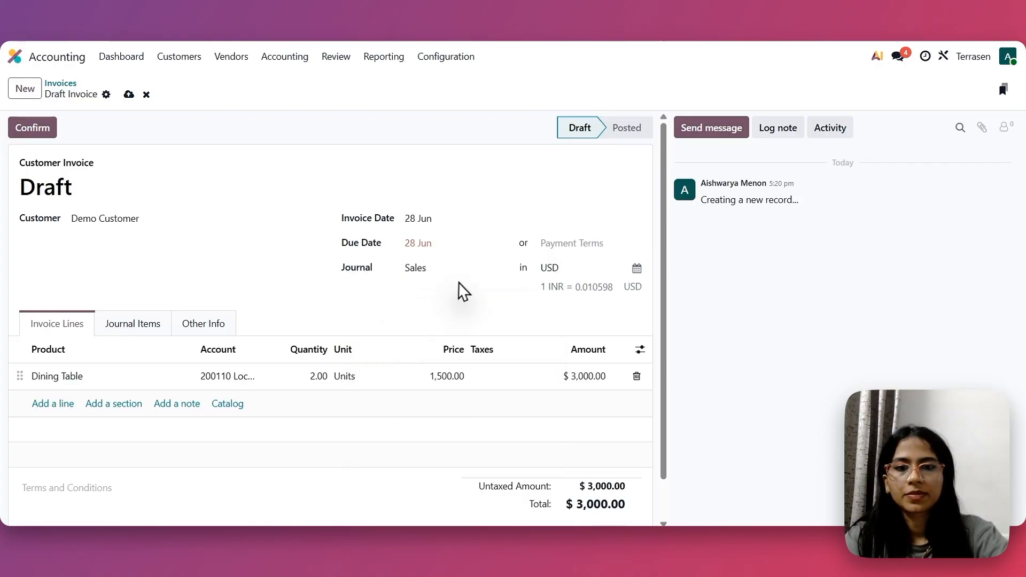
click(128, 95)
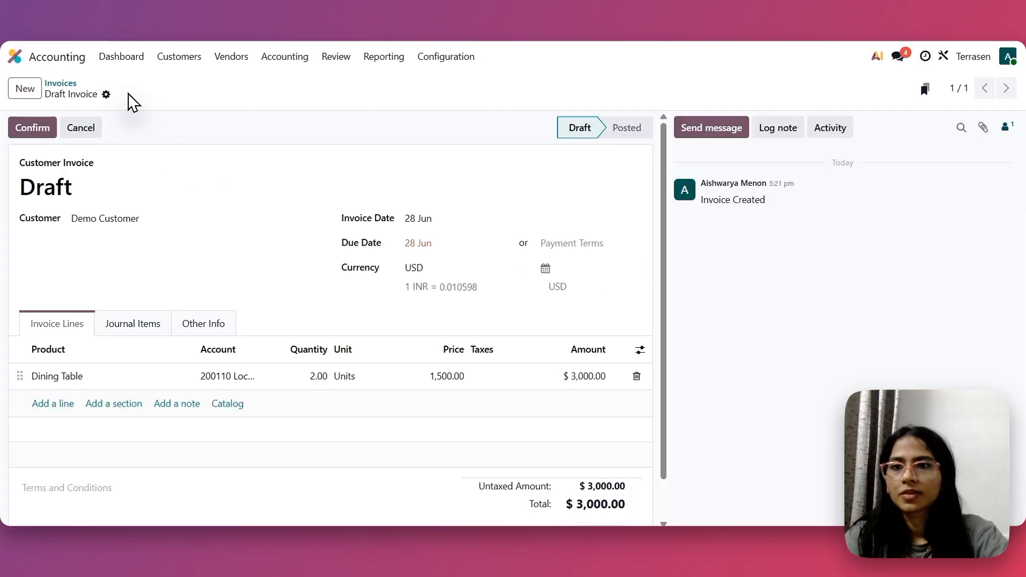
Step: Duplicate the browser tab showing the draft invoice
right_click(129, 94)
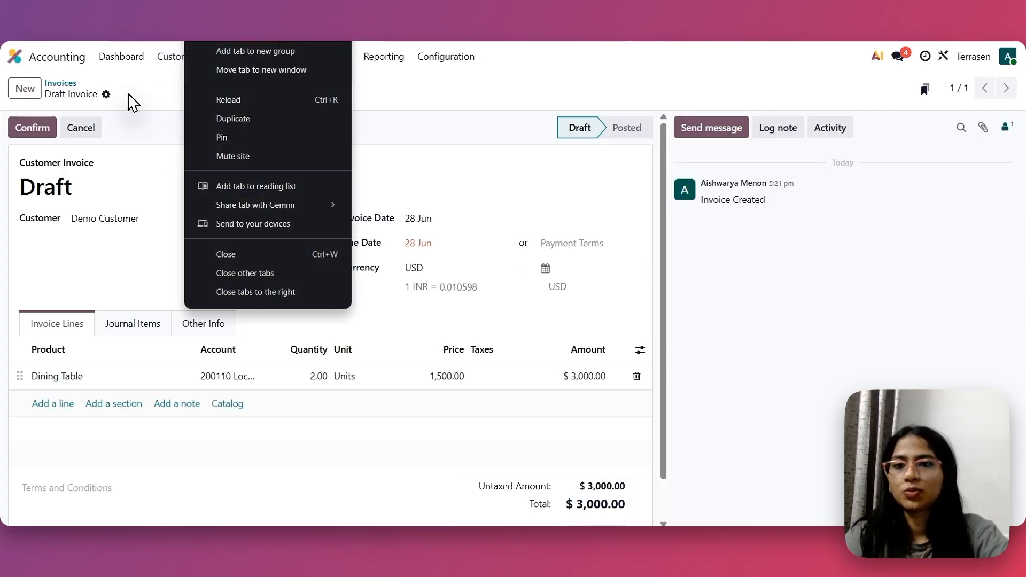
click(227, 120)
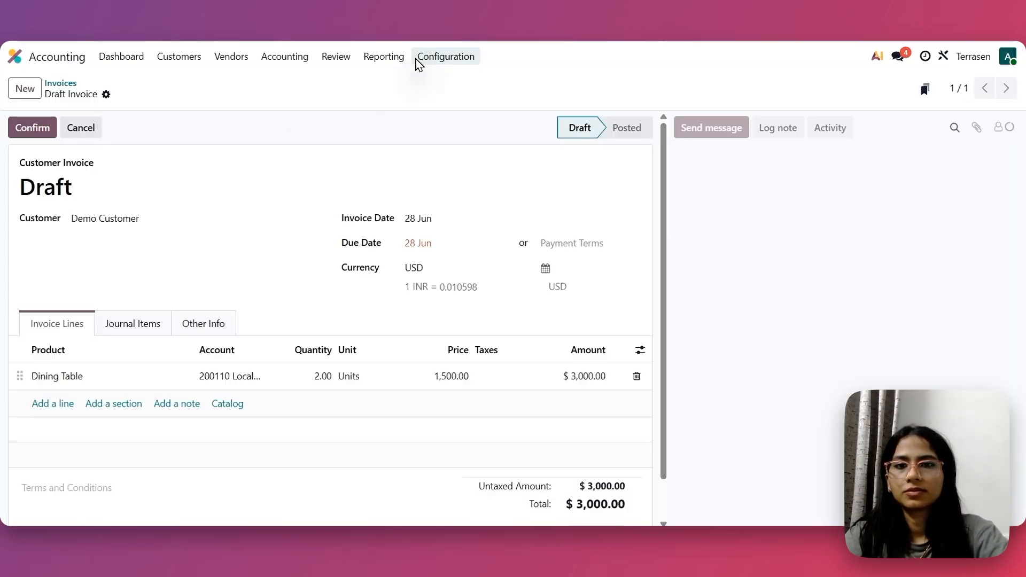
Step: Open the United States dollar currency record and examine its dated rates against the exchange rate used on the draft invoice
click(420, 60)
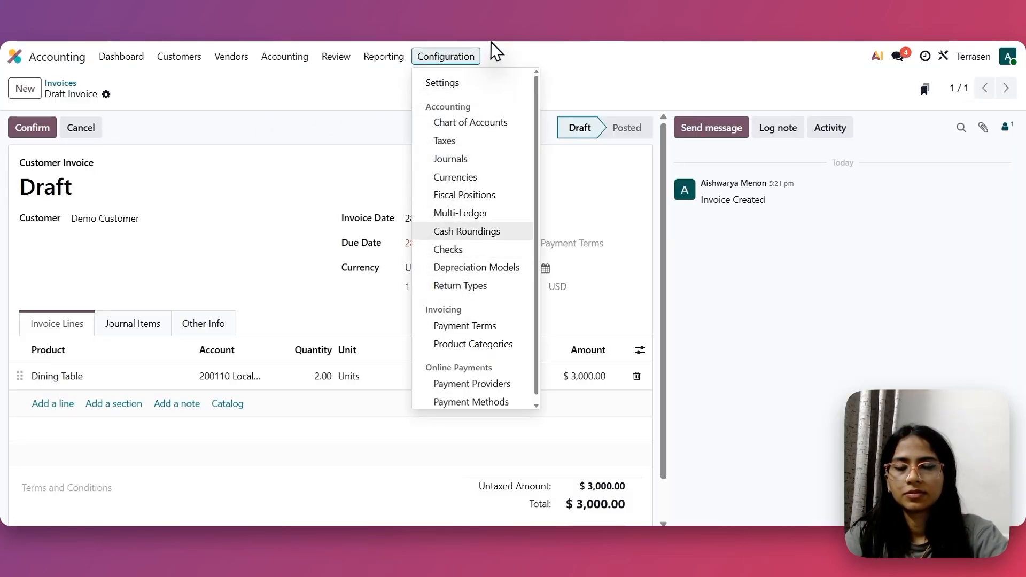
click(476, 180)
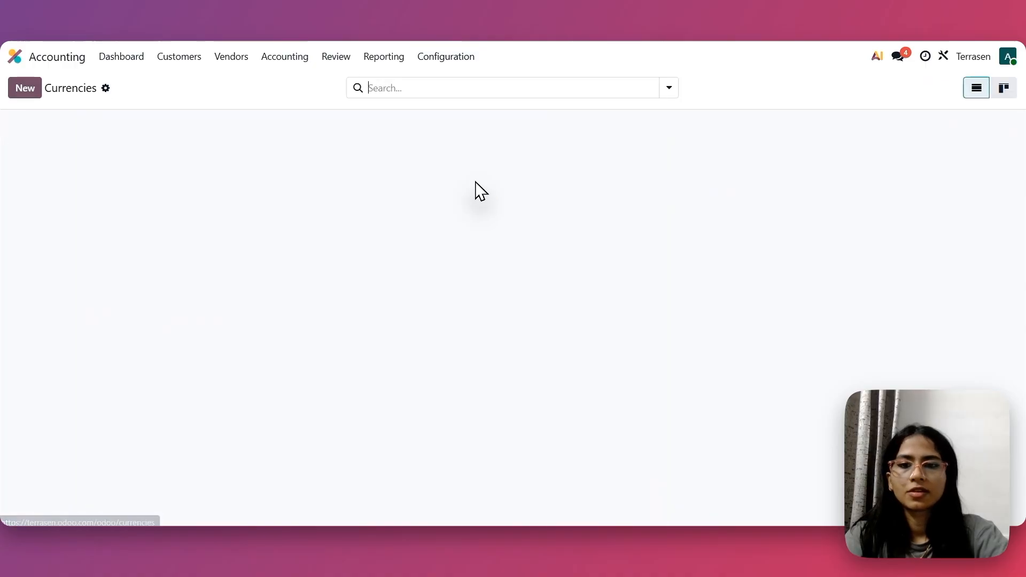
click(326, 210)
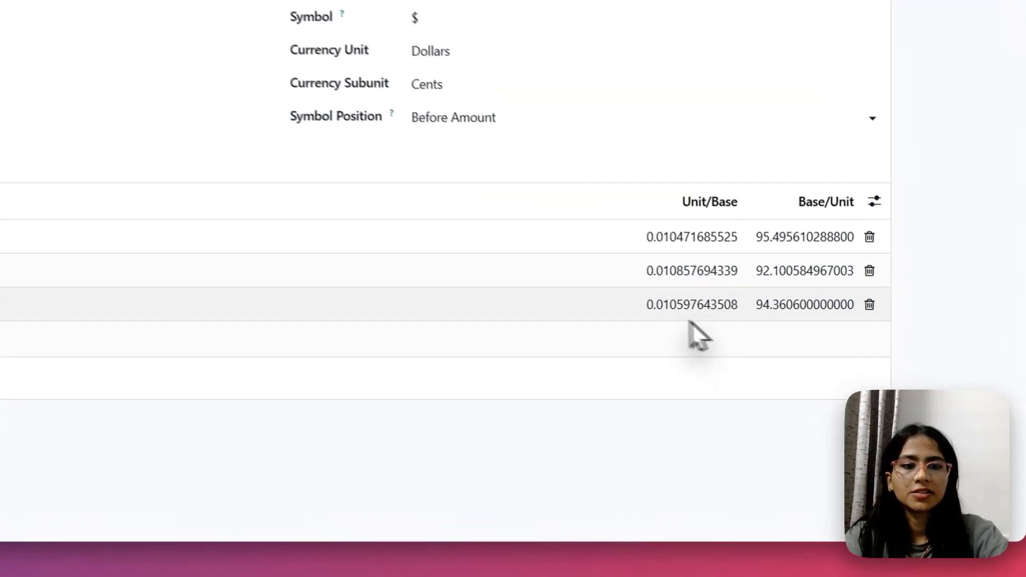
drag(603, 290, 710, 288)
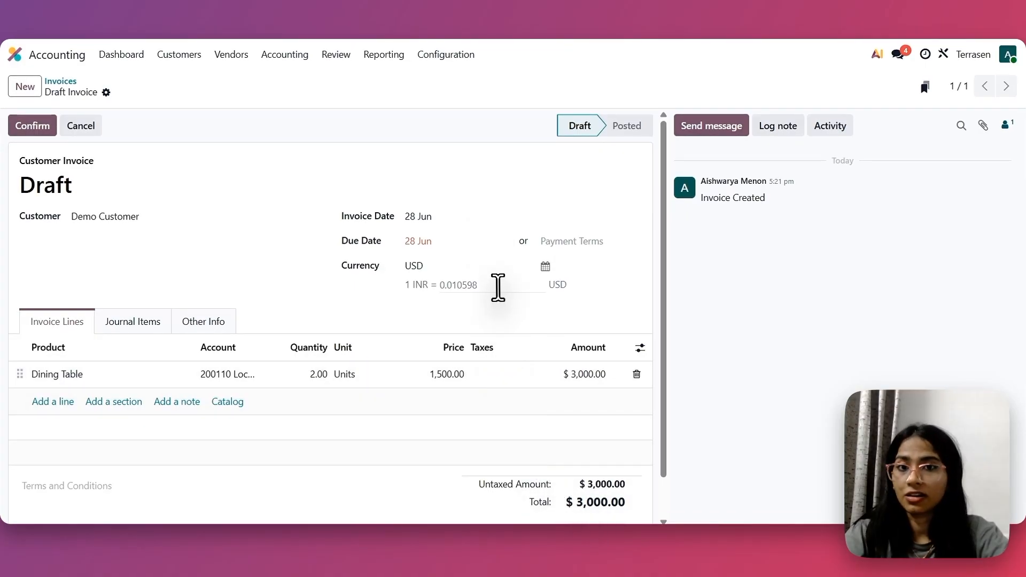
Step: Review the draft invoice's journal items in INR and confirm the invoice
click(148, 329)
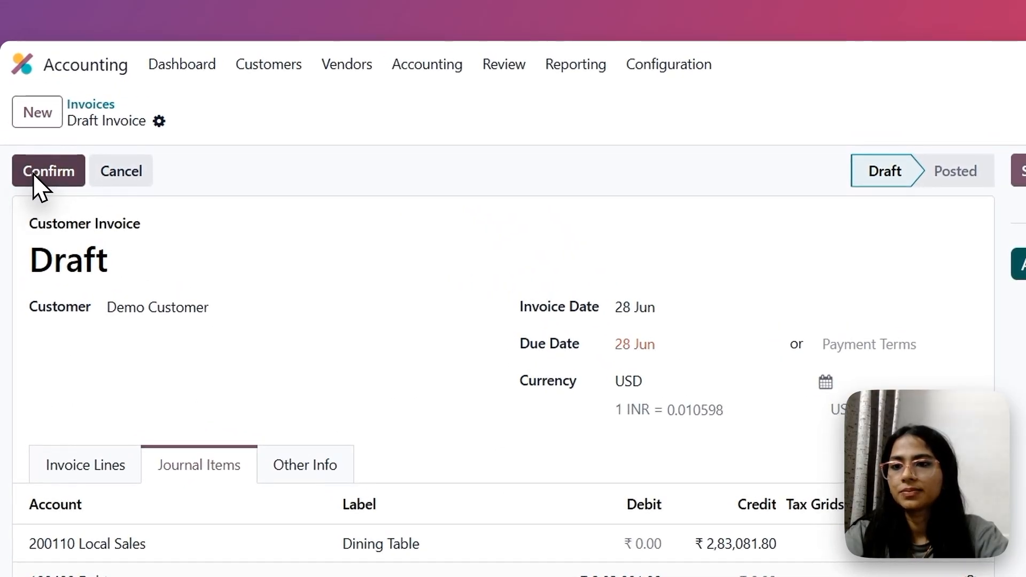
click(36, 172)
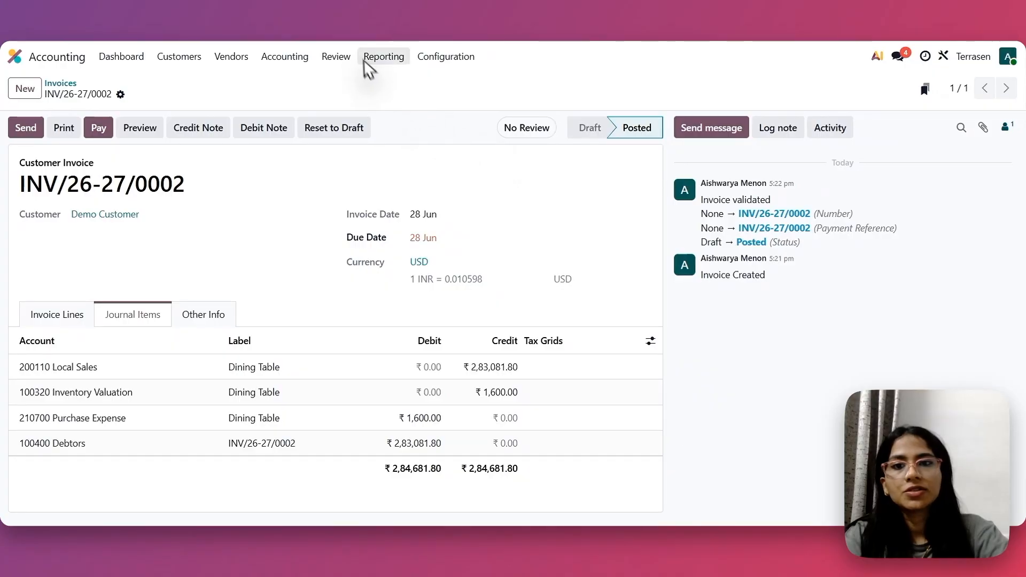
Step: Open the Partner Ledger report and filter it to the partner Demo Customer
click(377, 70)
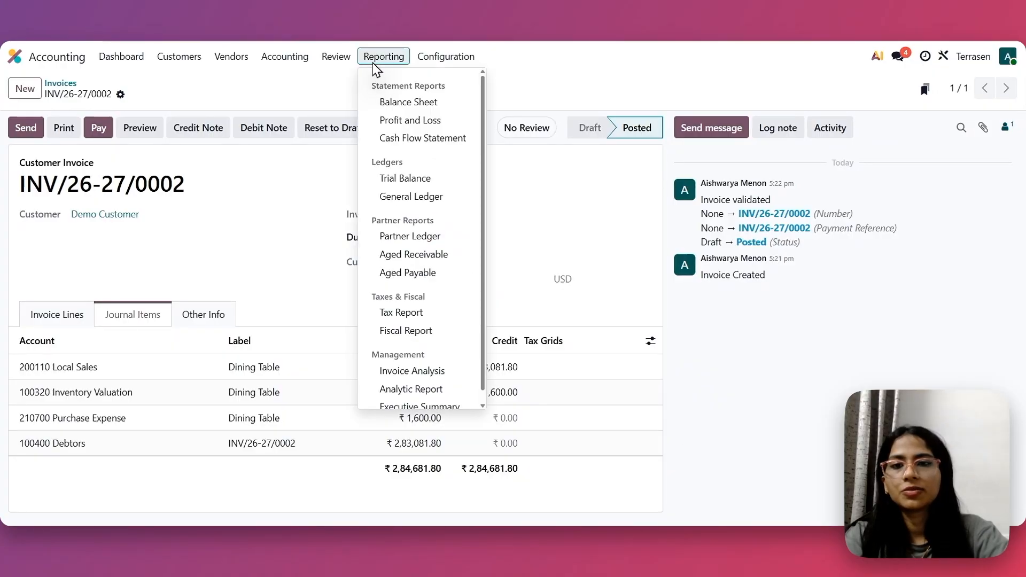
click(377, 236)
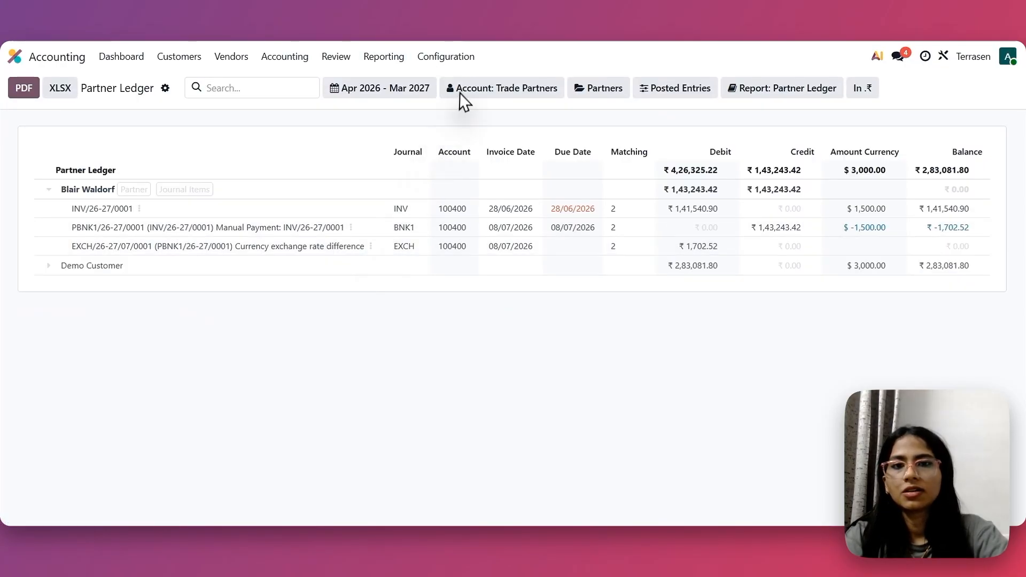
click(609, 95)
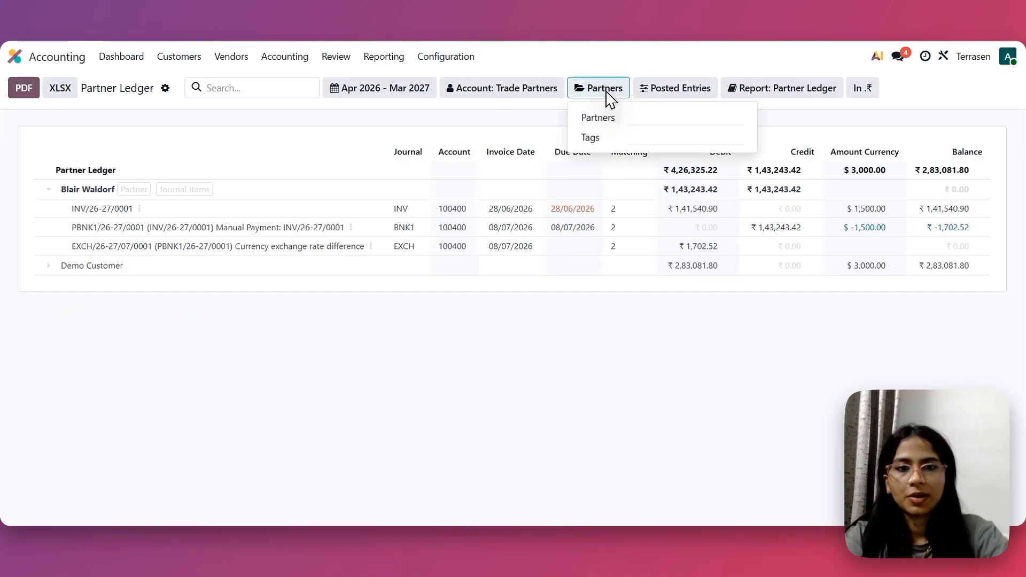
click(643, 114)
text(de)
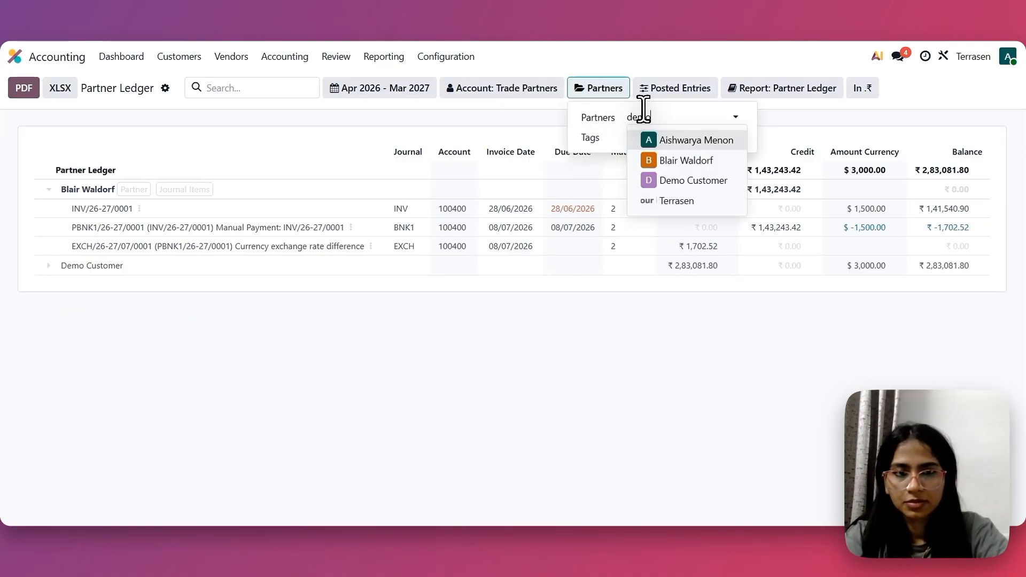
text(mo)
key(Return)
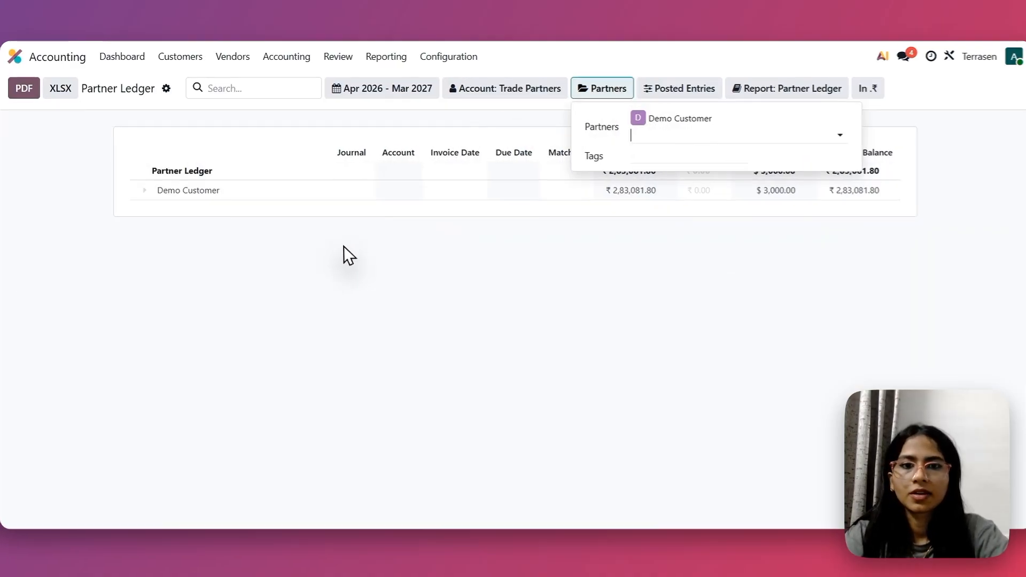
Step: Expand Demo Customer's ledger entries and compare the amount in USD with the INR balance
click(146, 190)
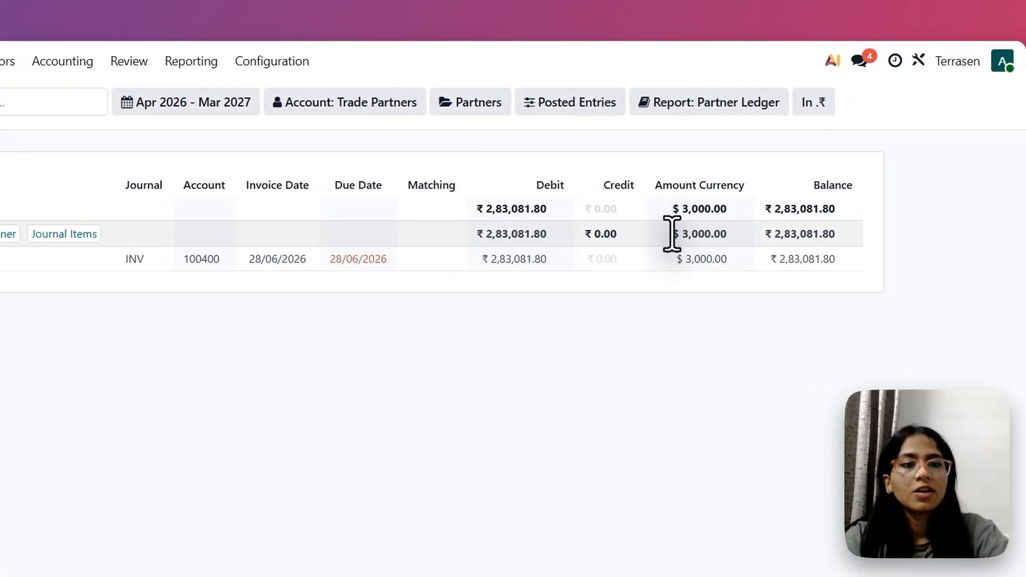
drag(673, 234, 728, 236)
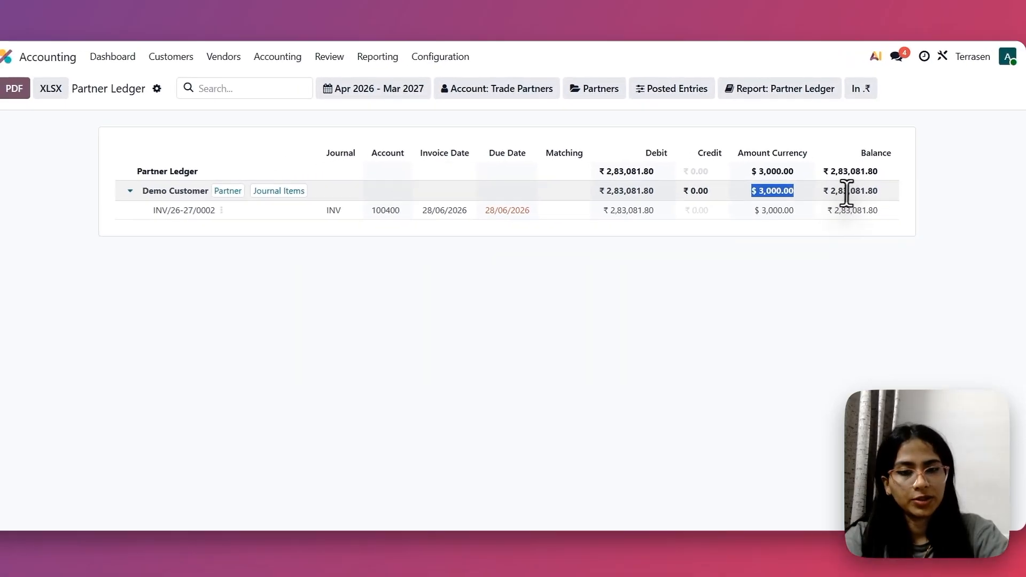
click(541, 328)
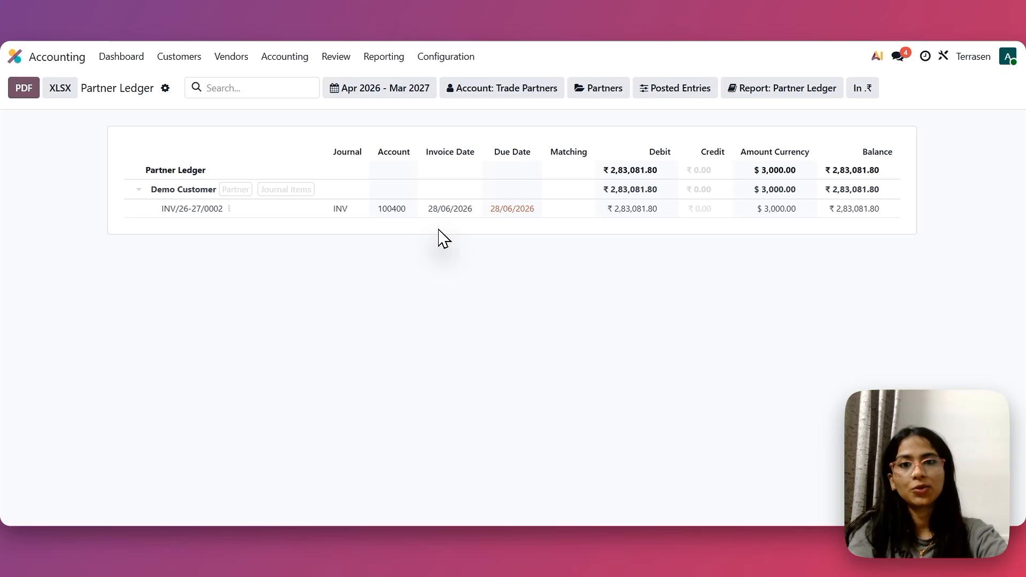
Step: Register a Bank payment of $3,000.00 dated 7 July on Demo Customer's posted invoice, checking the exchange rate applied
click(180, 56)
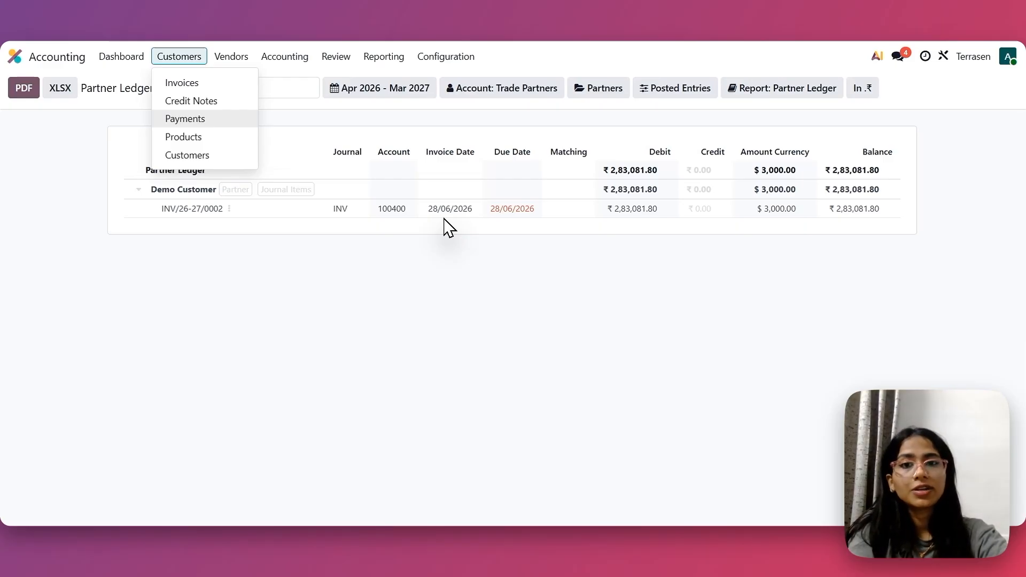
click(170, 84)
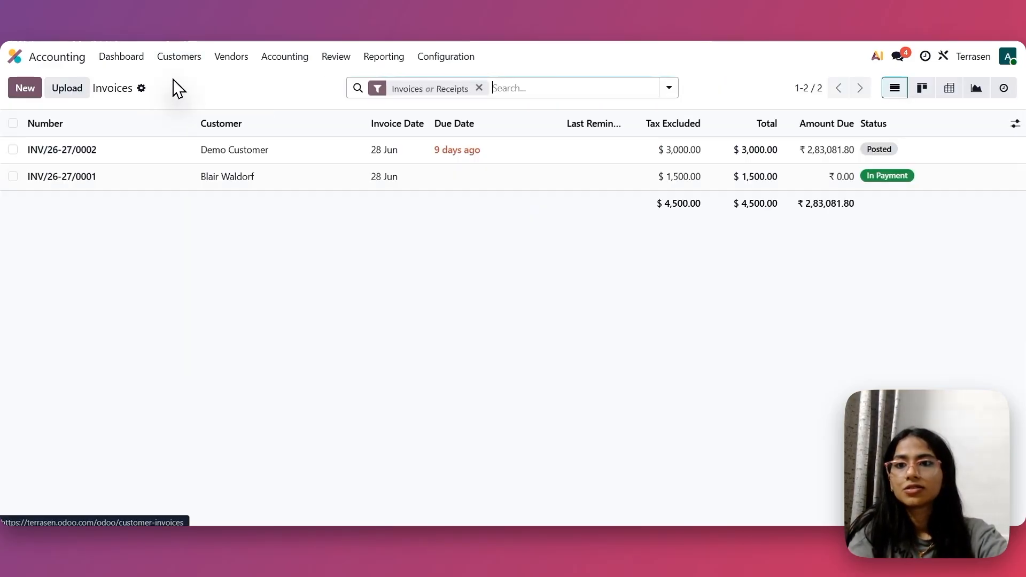
click(144, 156)
click(100, 129)
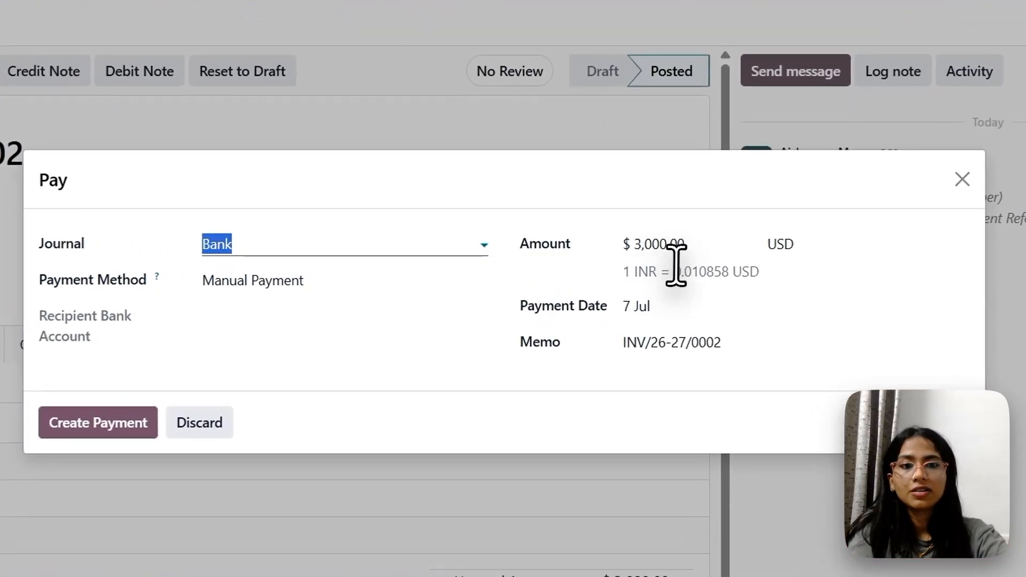
click(634, 263)
drag(686, 272, 733, 272)
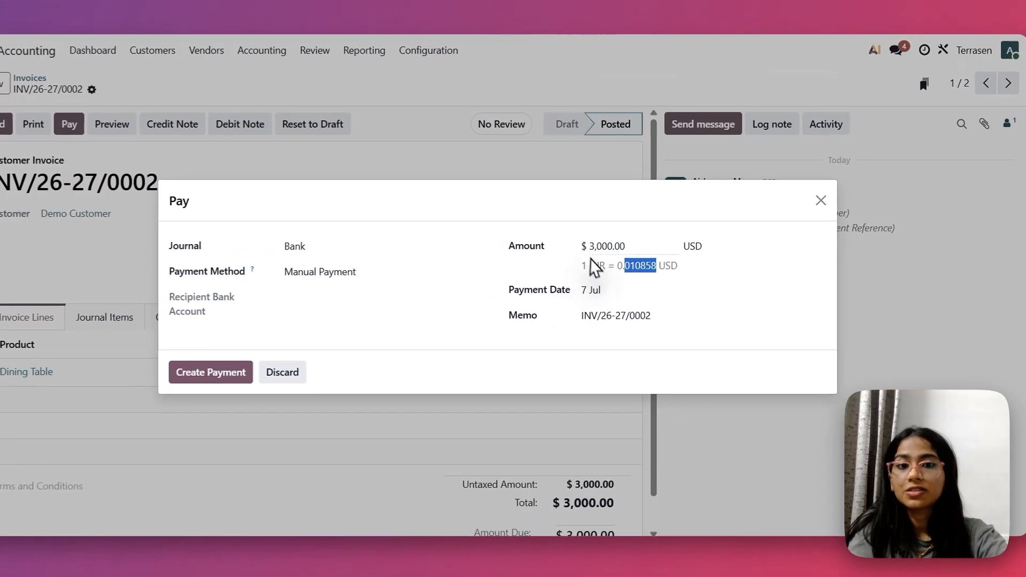
click(243, 366)
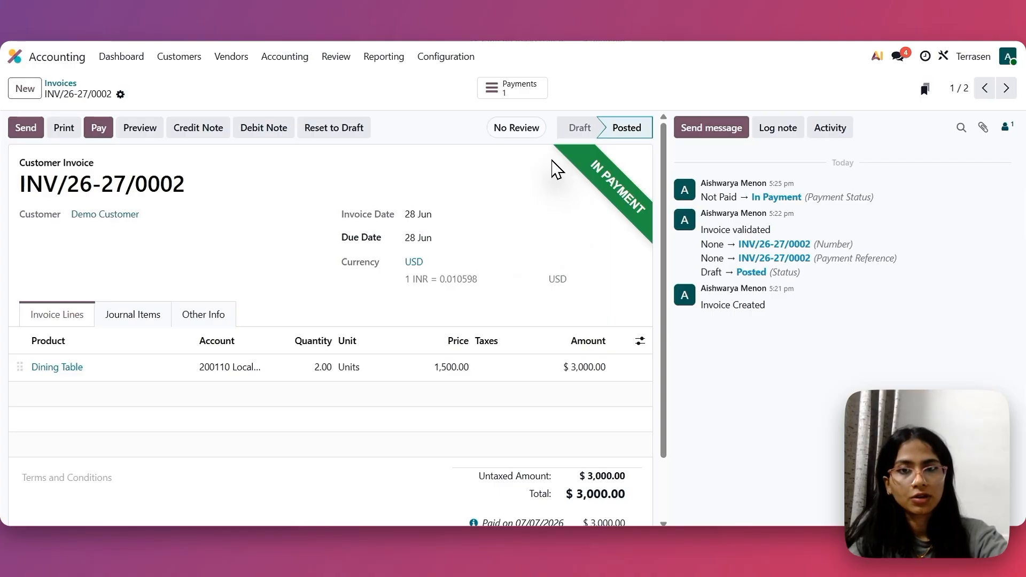
Step: Open the Trial Balance report and examine the Foreign Exchange Loss account's July 2026 amounts
click(390, 63)
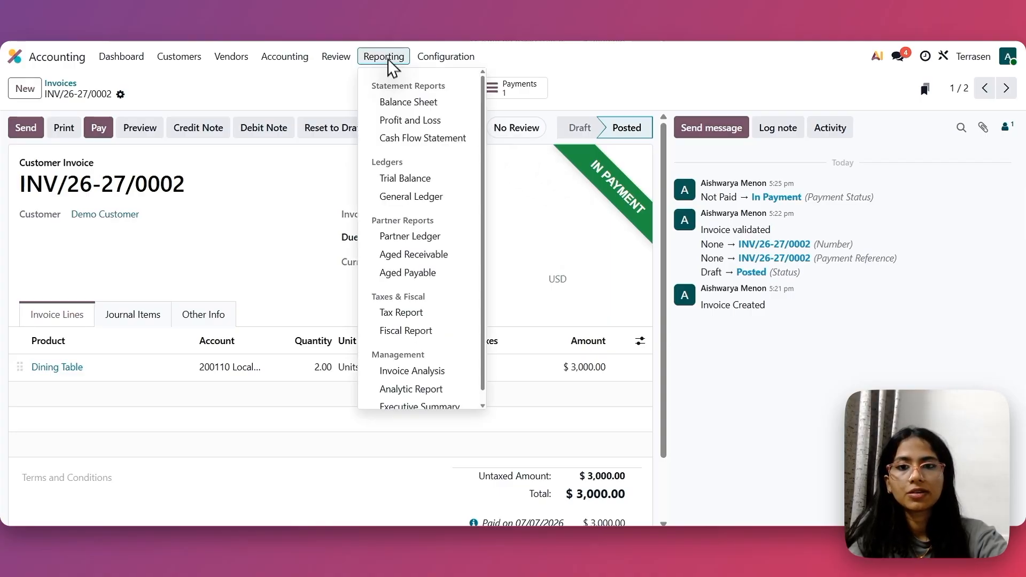
click(393, 179)
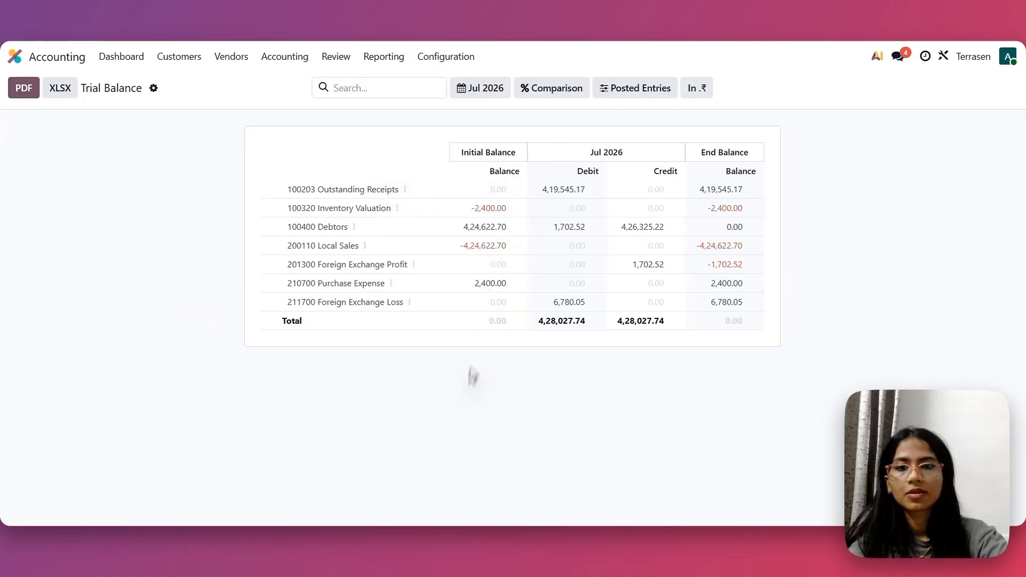
drag(347, 301, 439, 314)
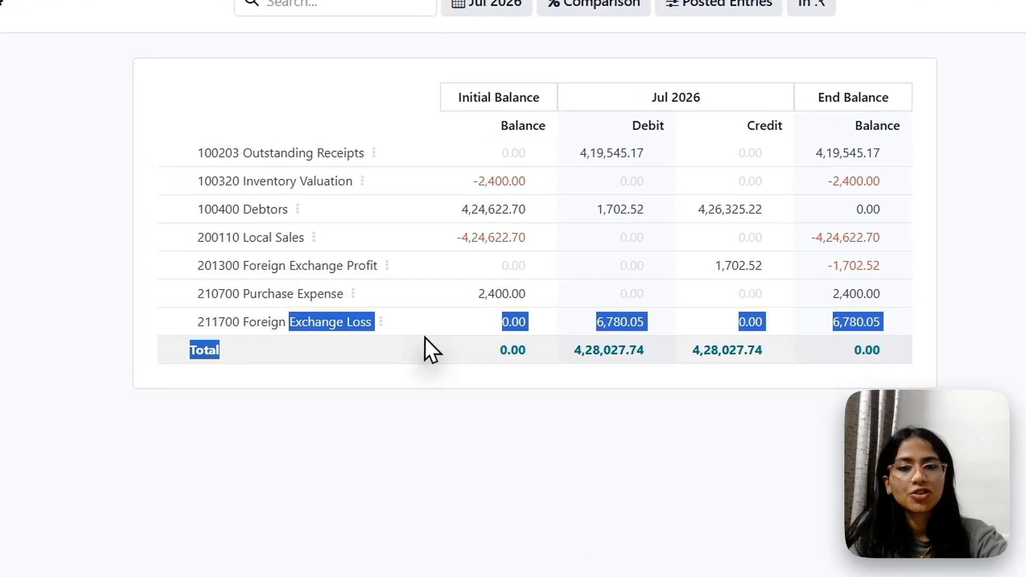
click(619, 315)
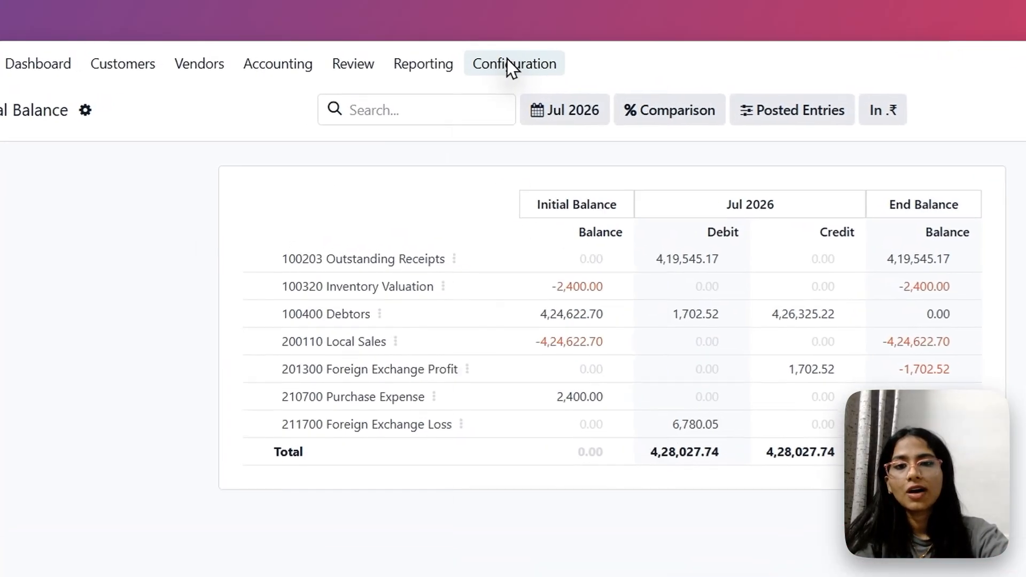
Step: Review the list of active currencies and the main currency and automatic currency rate options in the accounting settings
click(507, 61)
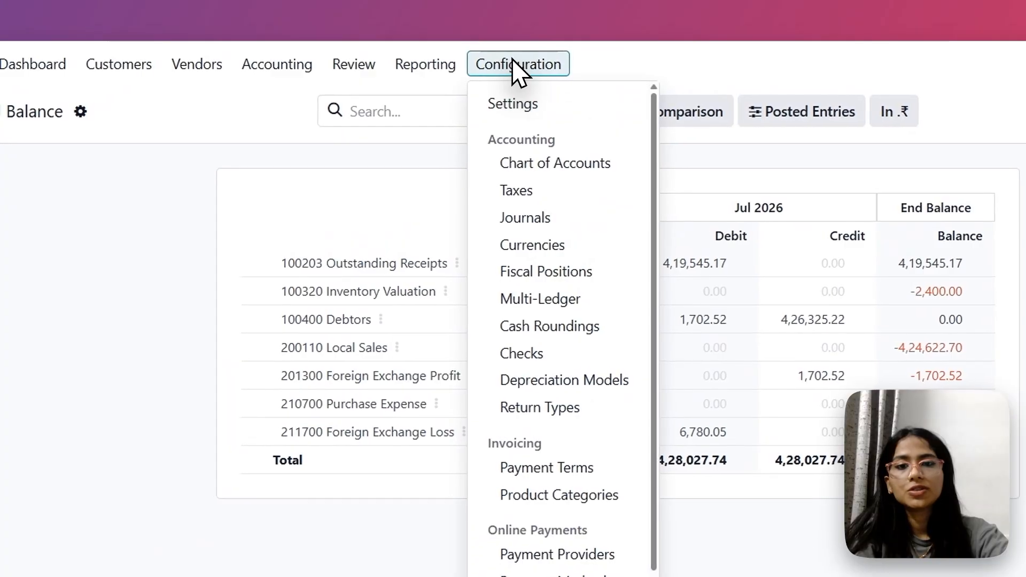
click(531, 243)
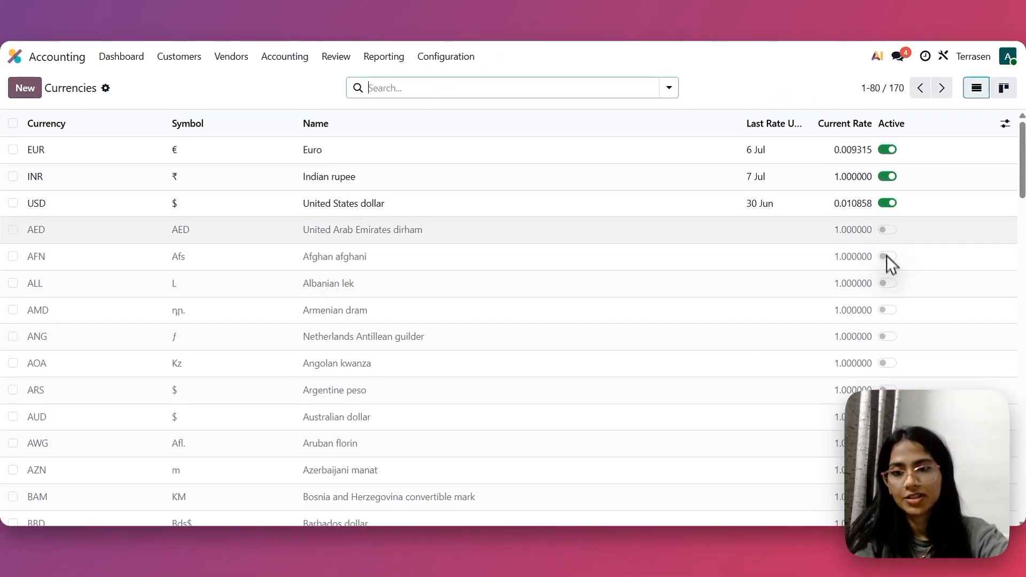
click(435, 61)
click(445, 84)
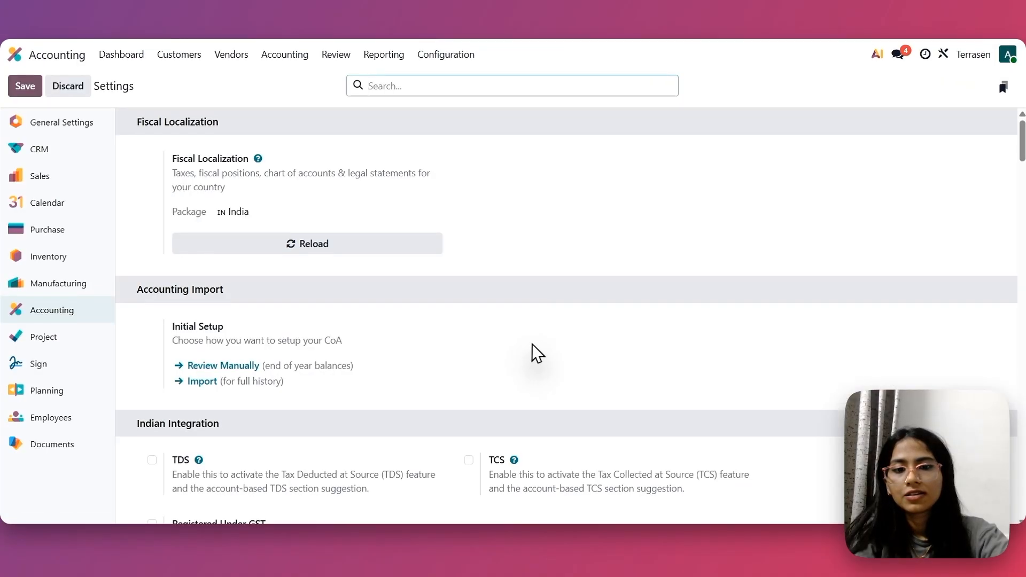
scroll(534, 351, down, 10)
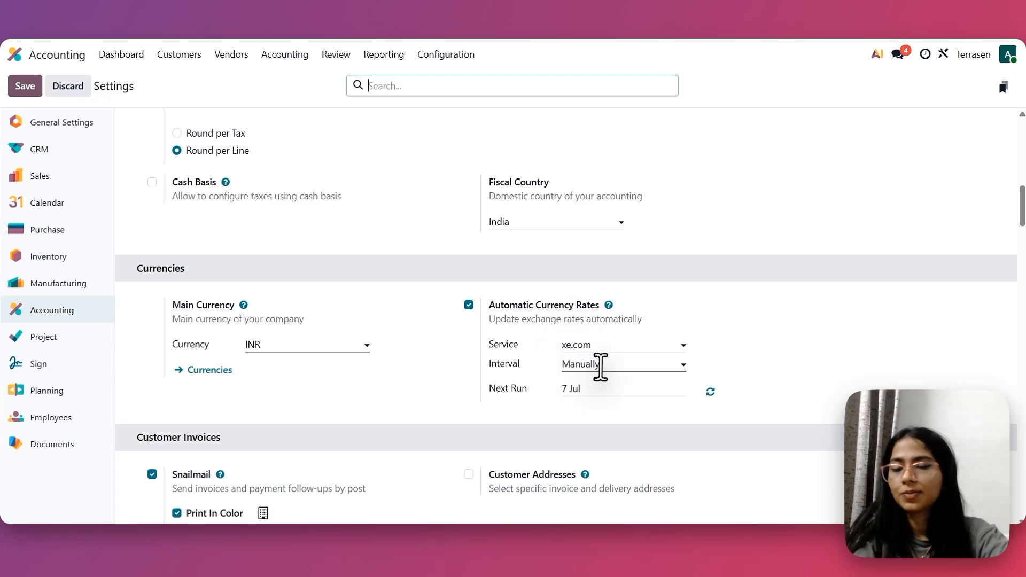
mouse_move(428, 145)
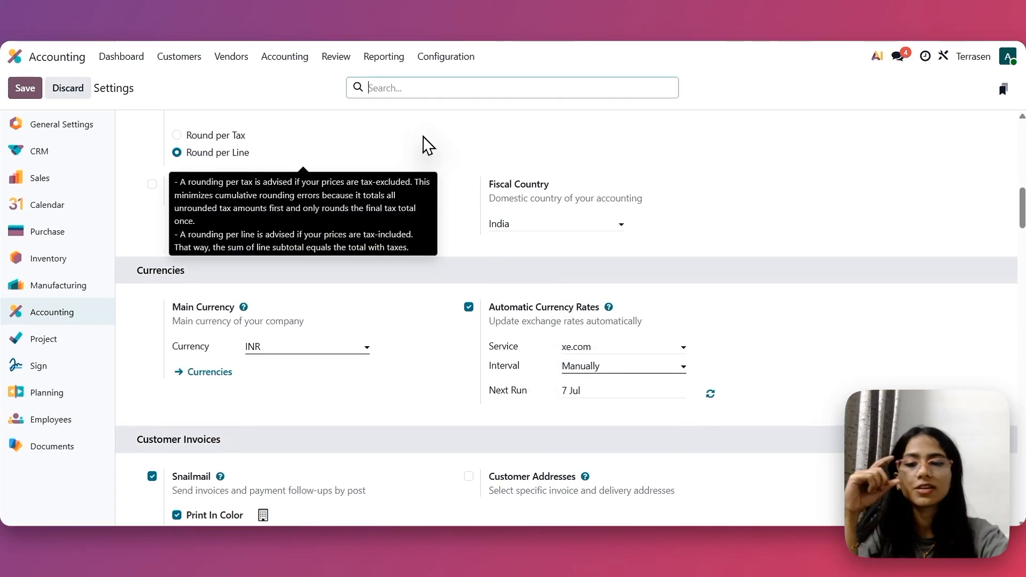